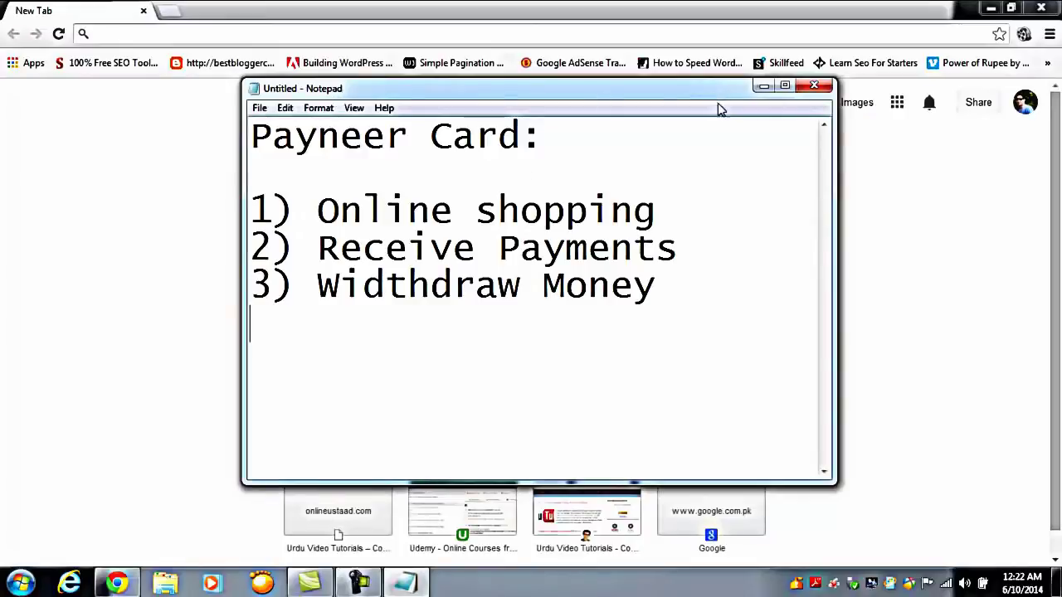
click(760, 87)
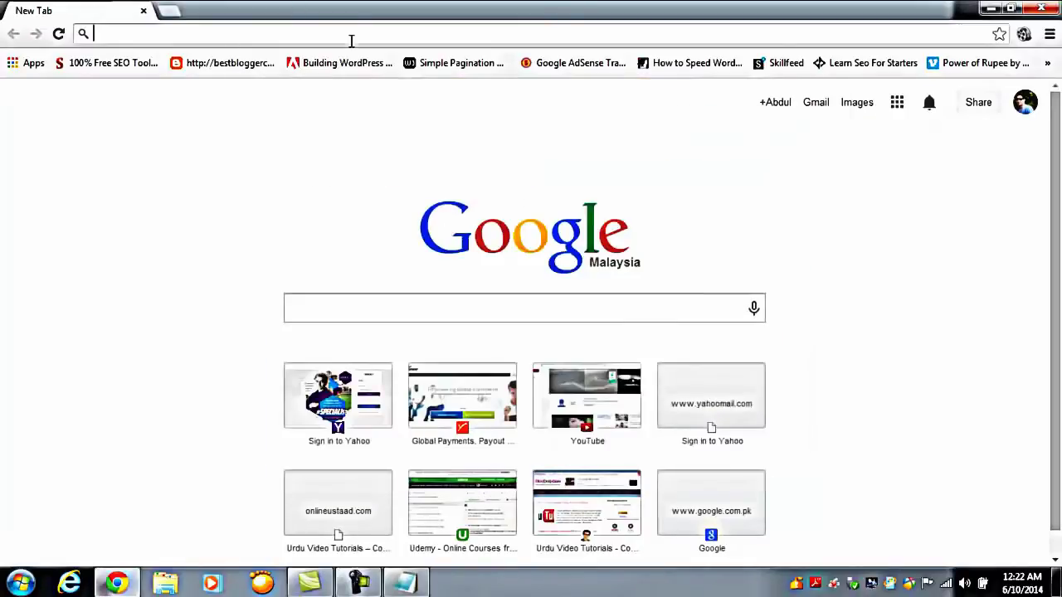
click(474, 311)
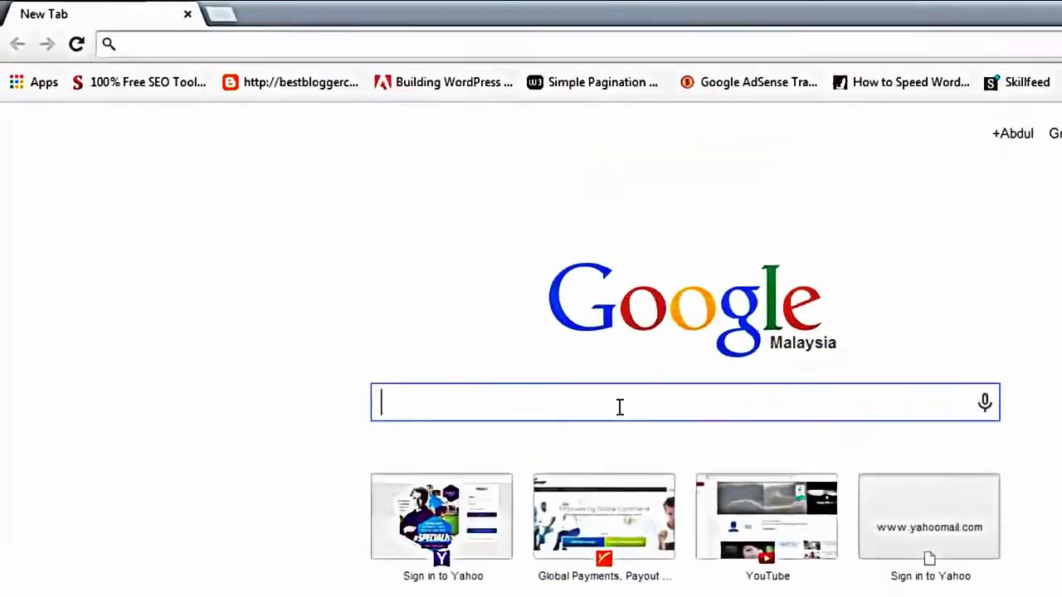
text(pay)
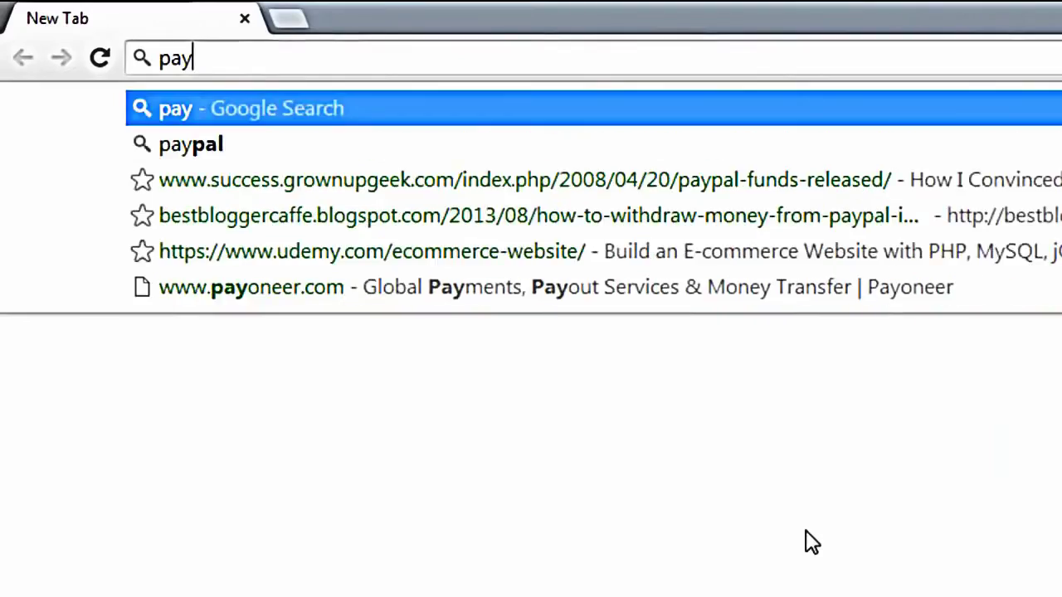
text(o)
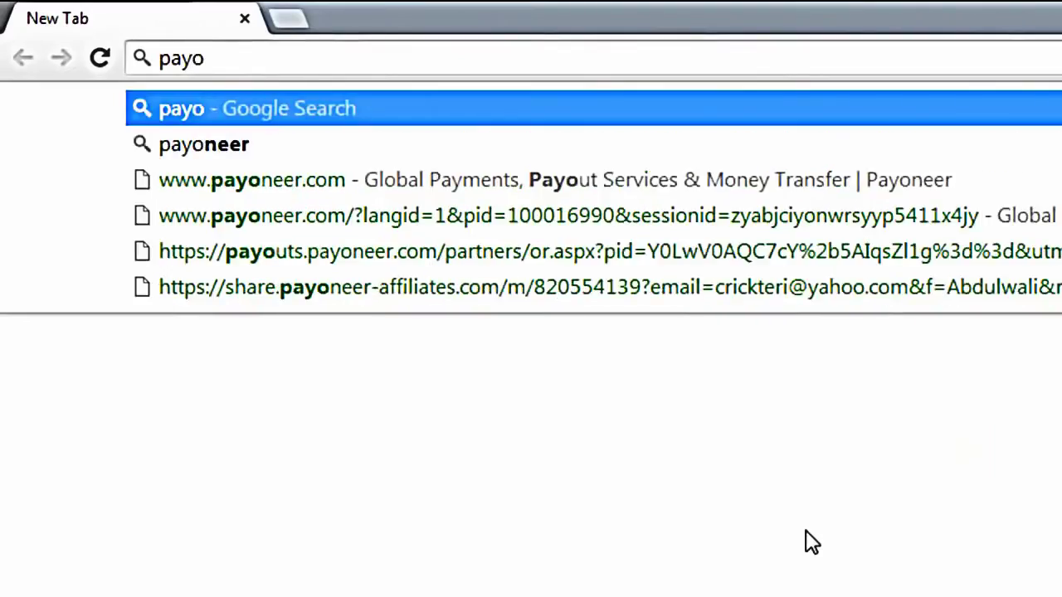
click(663, 176)
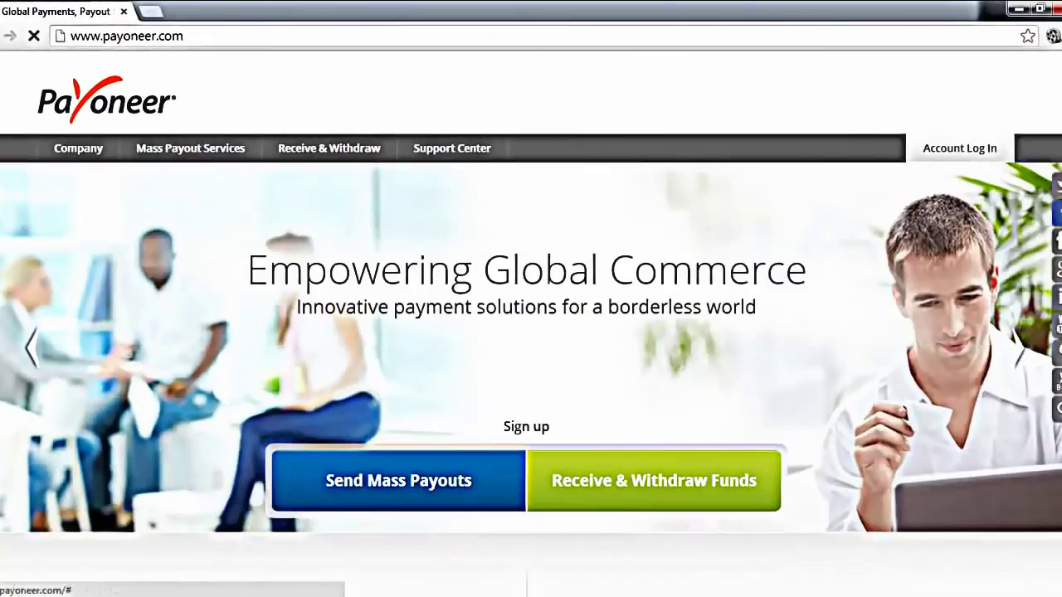
Scroll the Payoneer home page and choose Receive & Withdraw to begin registration
scroll(1029, 235, down, 5)
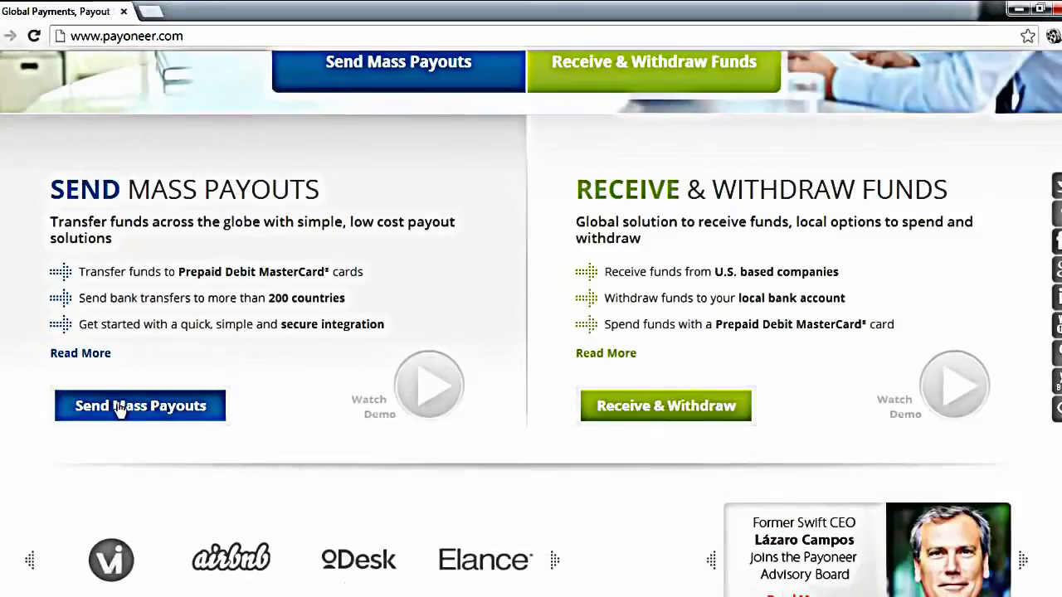
click(647, 417)
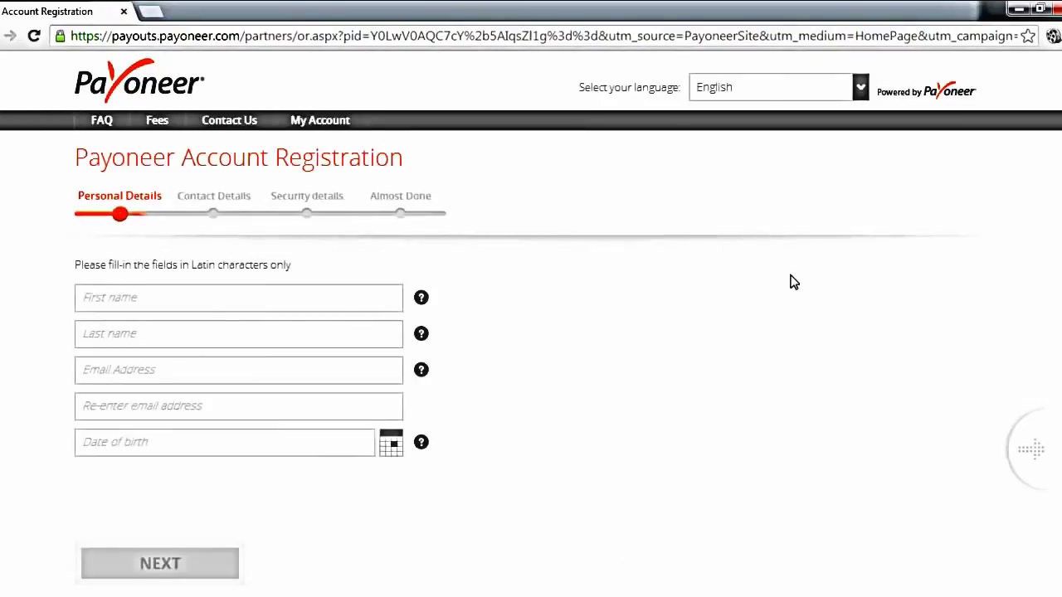
Enter the applicant's first name and last name
click(455, 286)
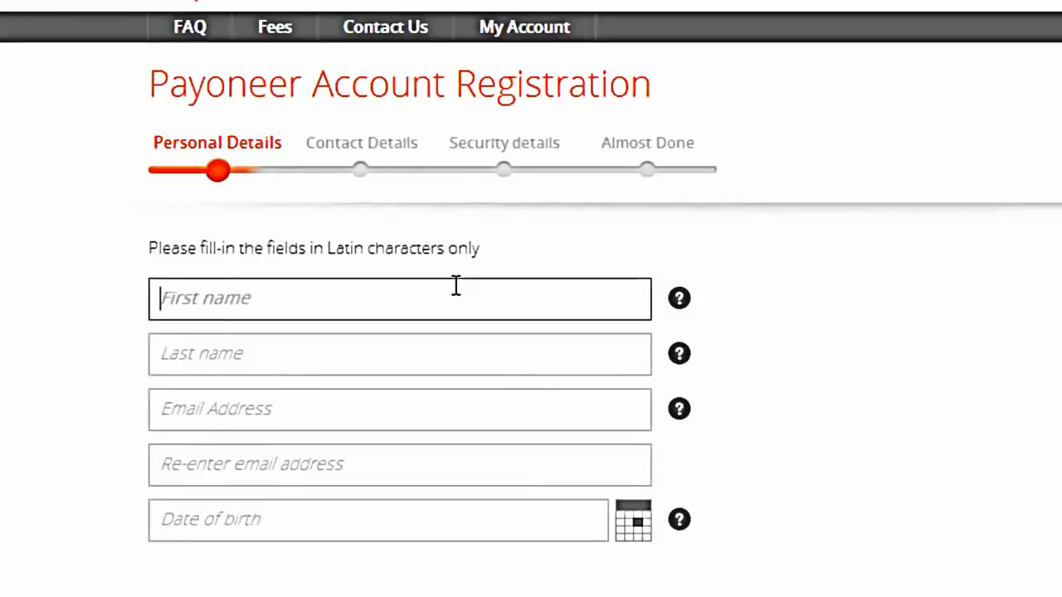
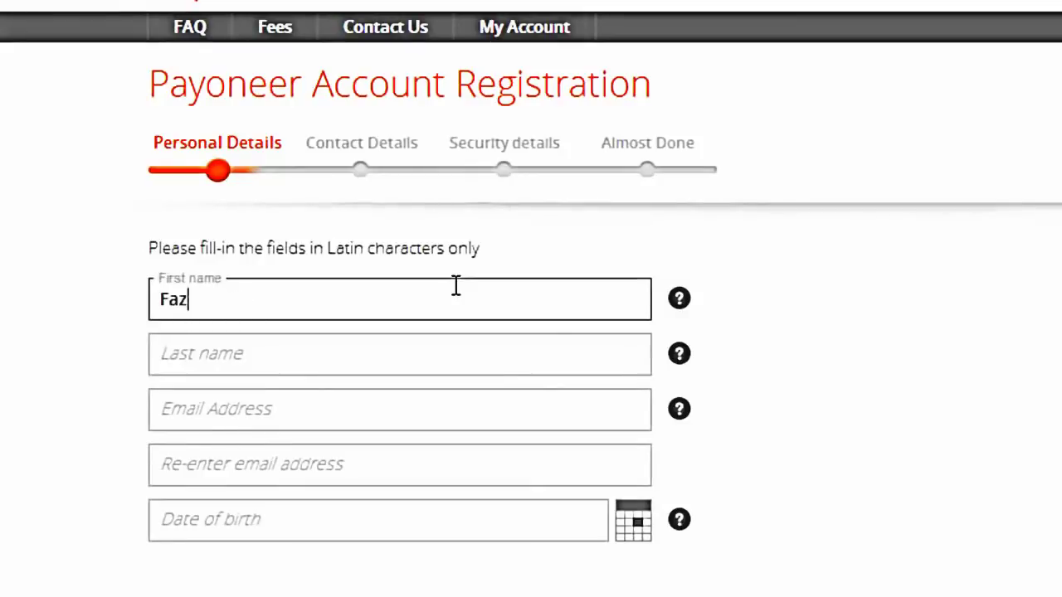
key(Tab)
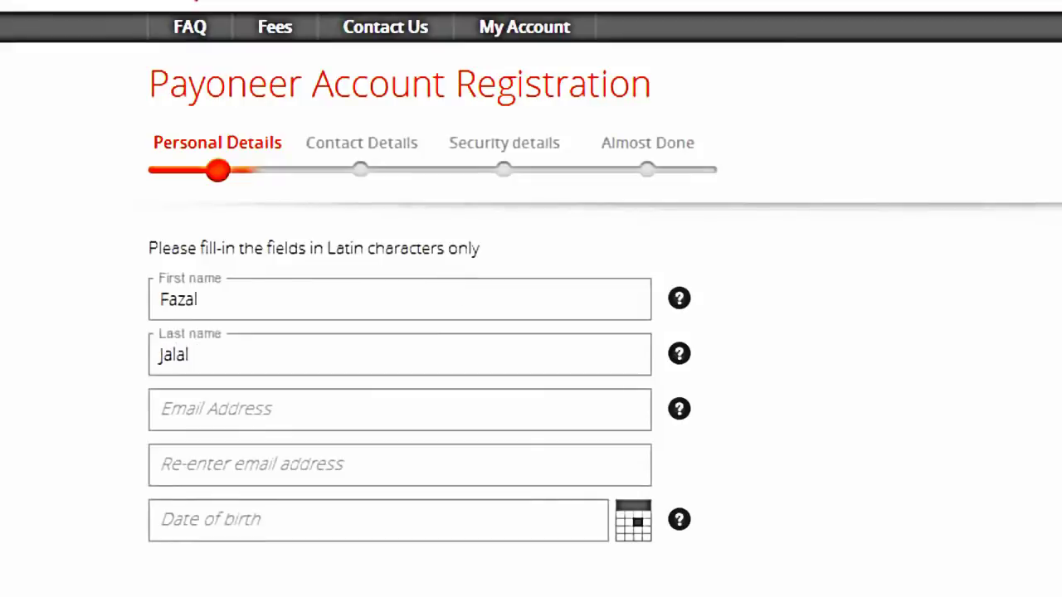
scroll(415, 97, down, 2)
Enter the email address and paste the same address into Re-enter email
click(360, 249)
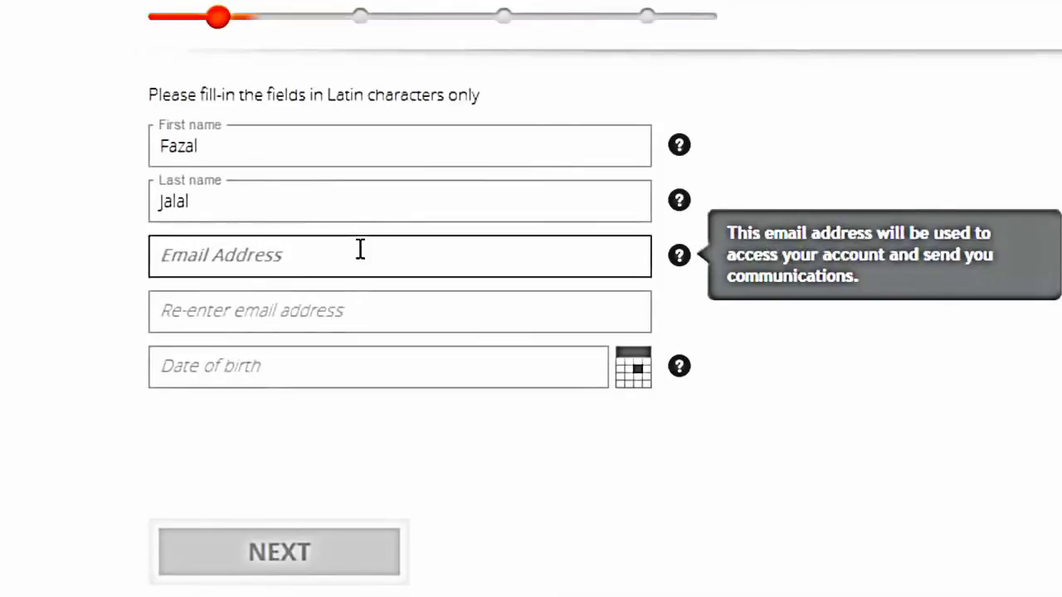
text(d)
key(BackSpace)
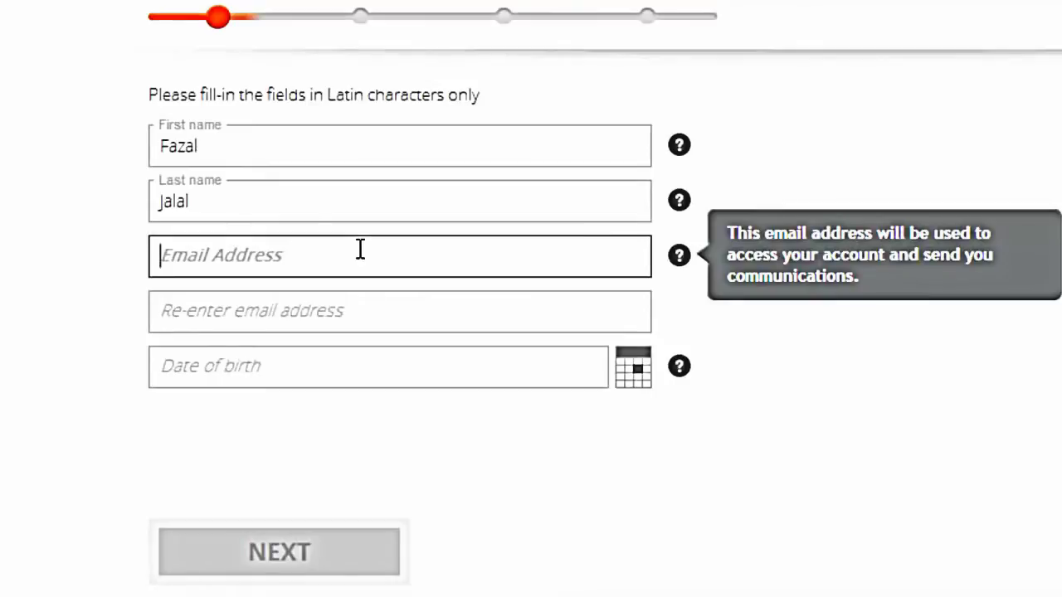
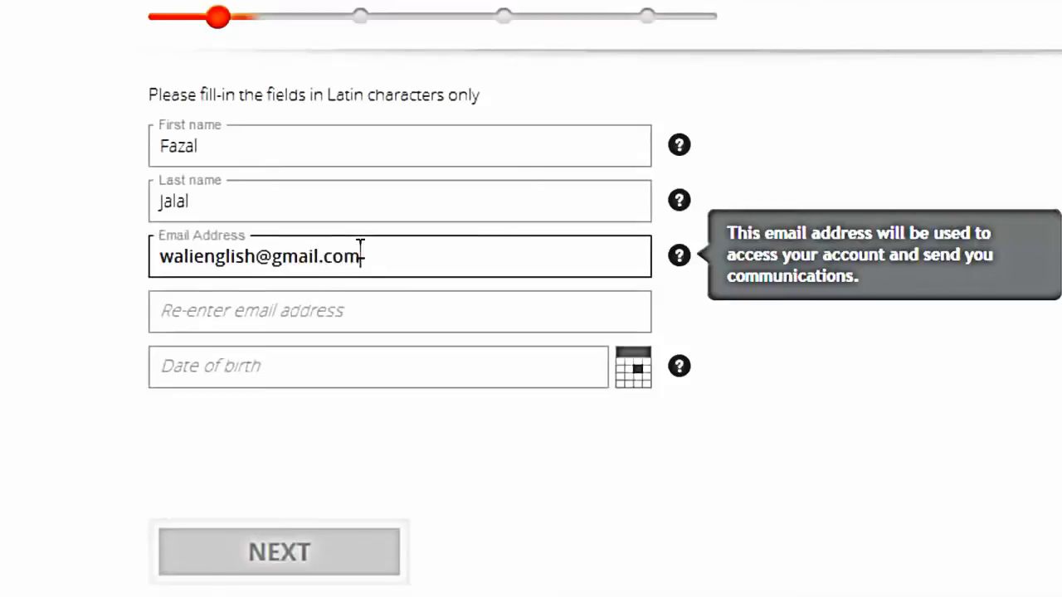
key(ctrl+a)
key(ctrl+c)
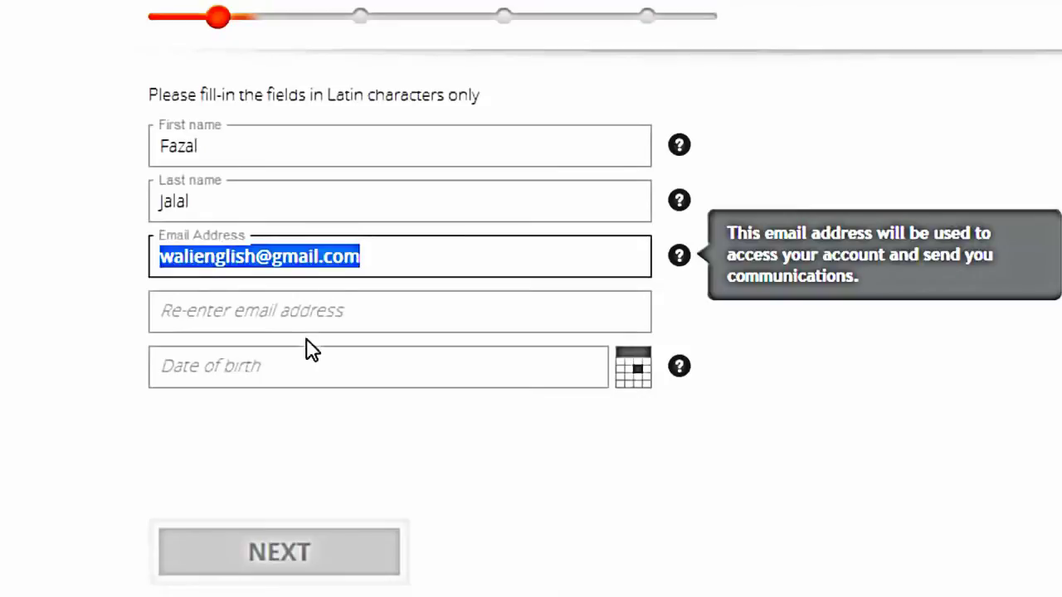
click(334, 307)
key(ctrl+v)
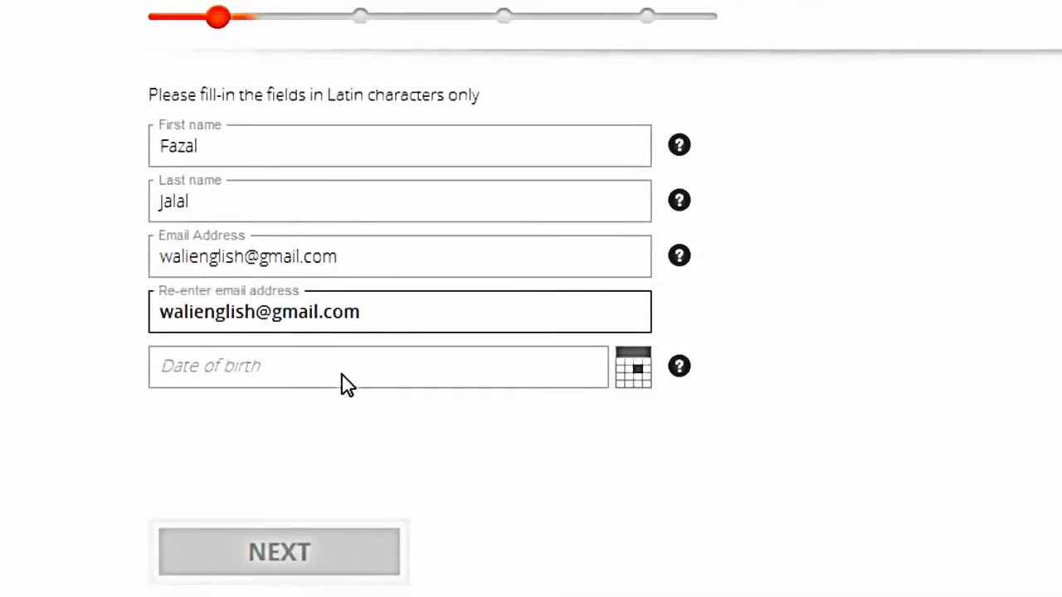
click(342, 375)
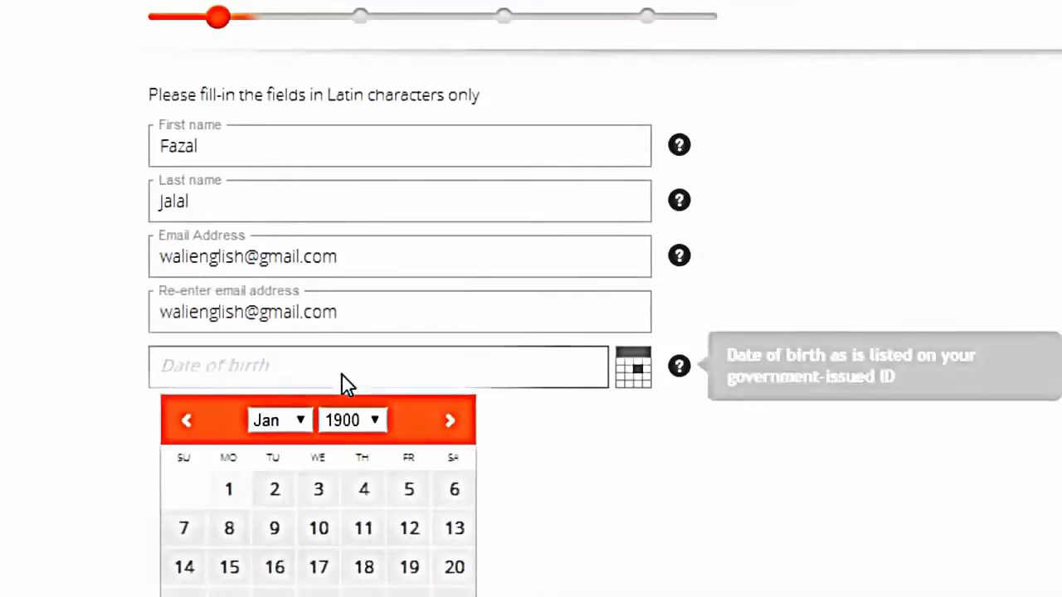
Pick day 9 as the birth date and submit, which triggers an invalid-date error
click(275, 532)
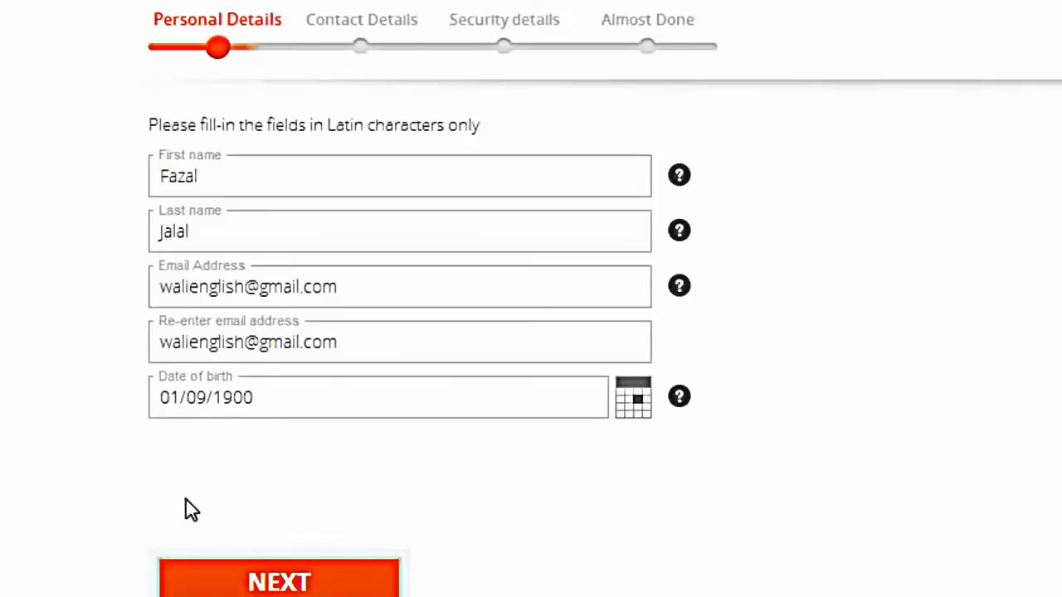
click(295, 583)
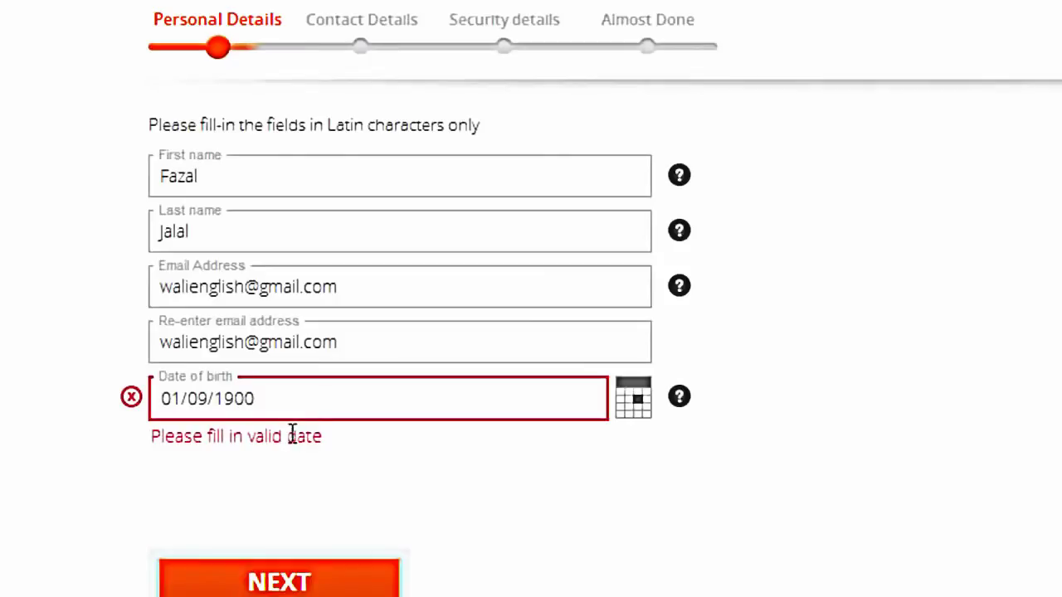
Retry the birth date with January, day 3, and resubmit the personal details
click(334, 409)
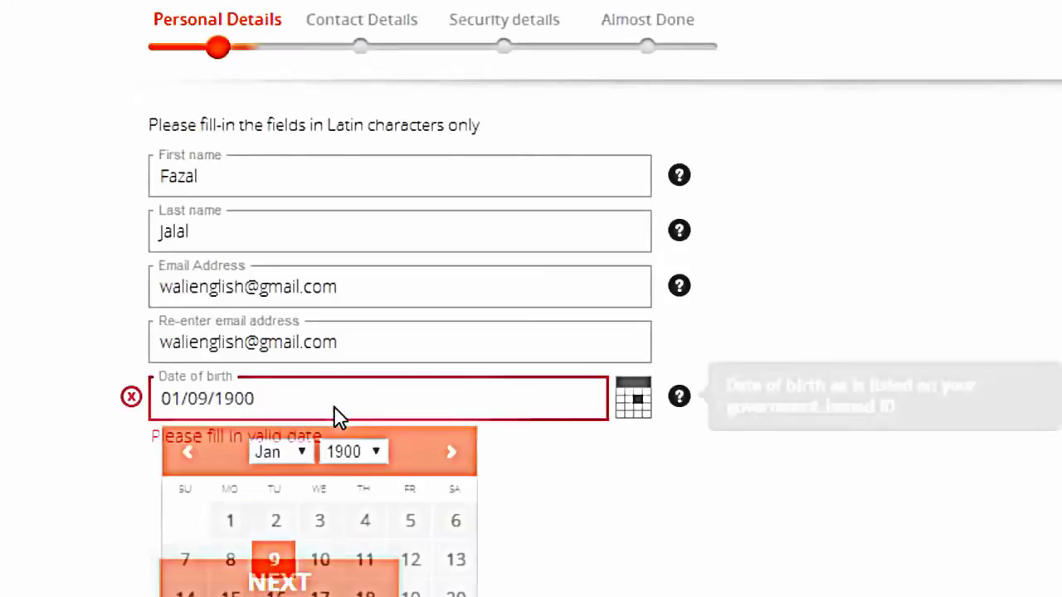
click(303, 453)
click(301, 452)
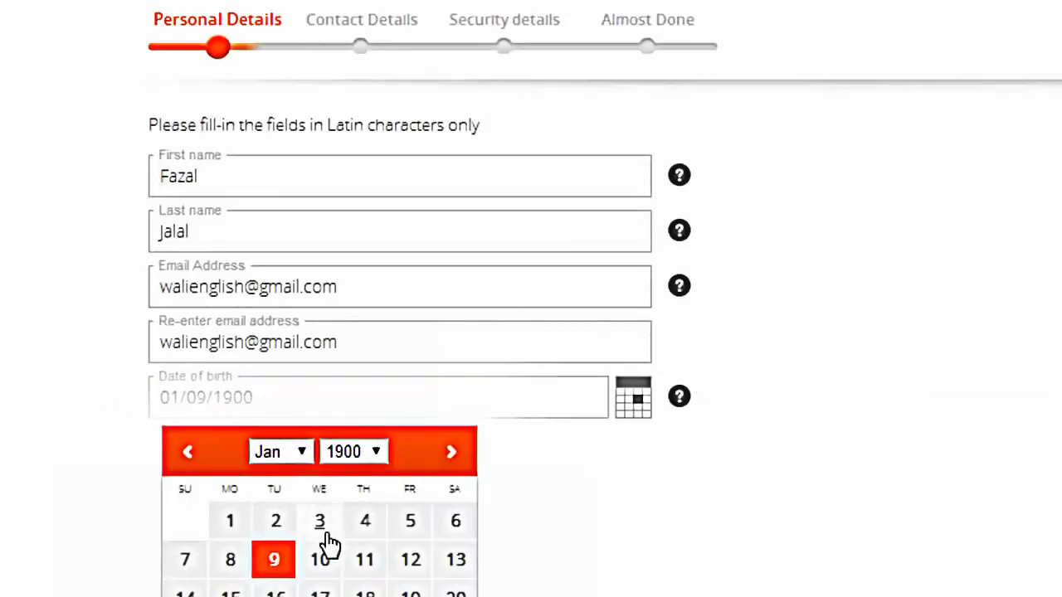
click(320, 523)
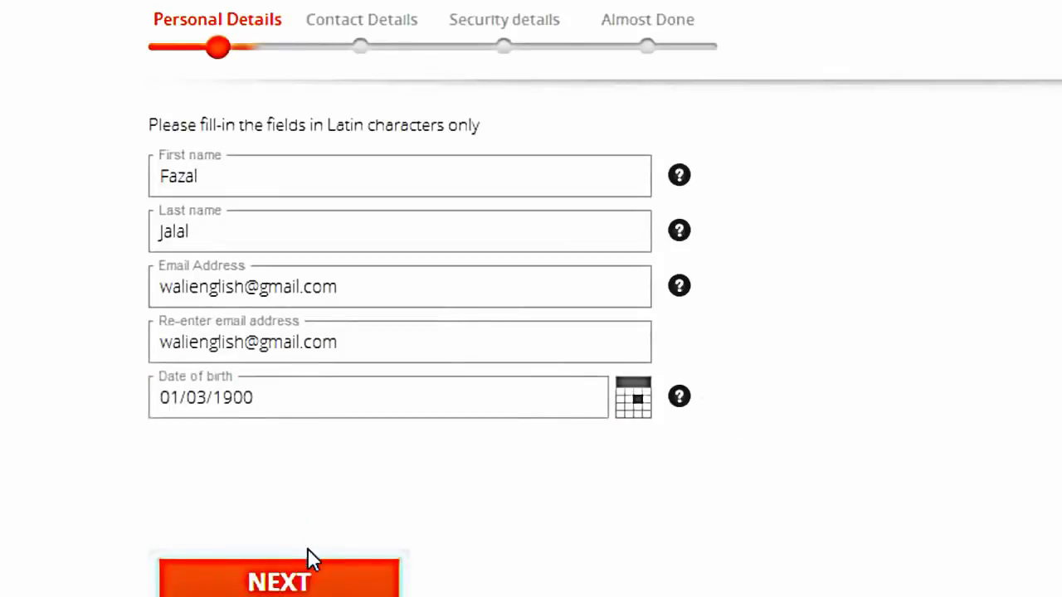
click(324, 581)
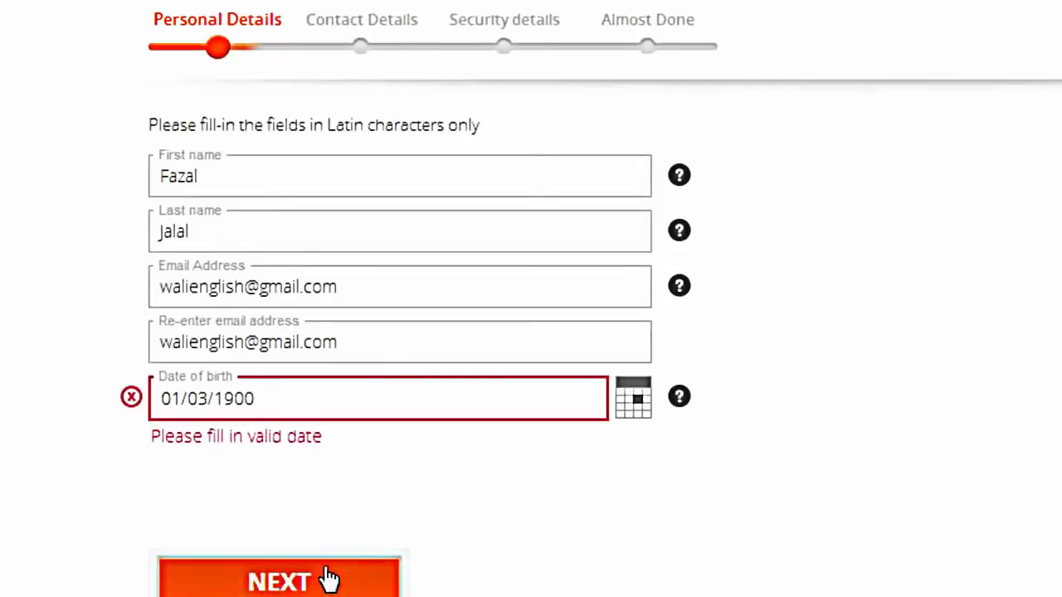
mouse_move(679, 398)
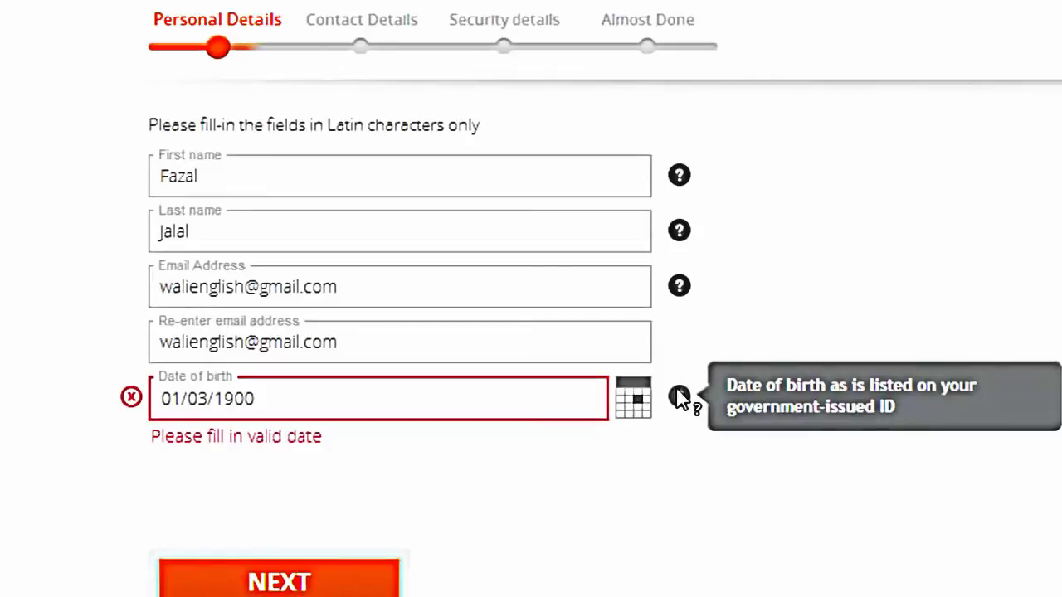
click(467, 401)
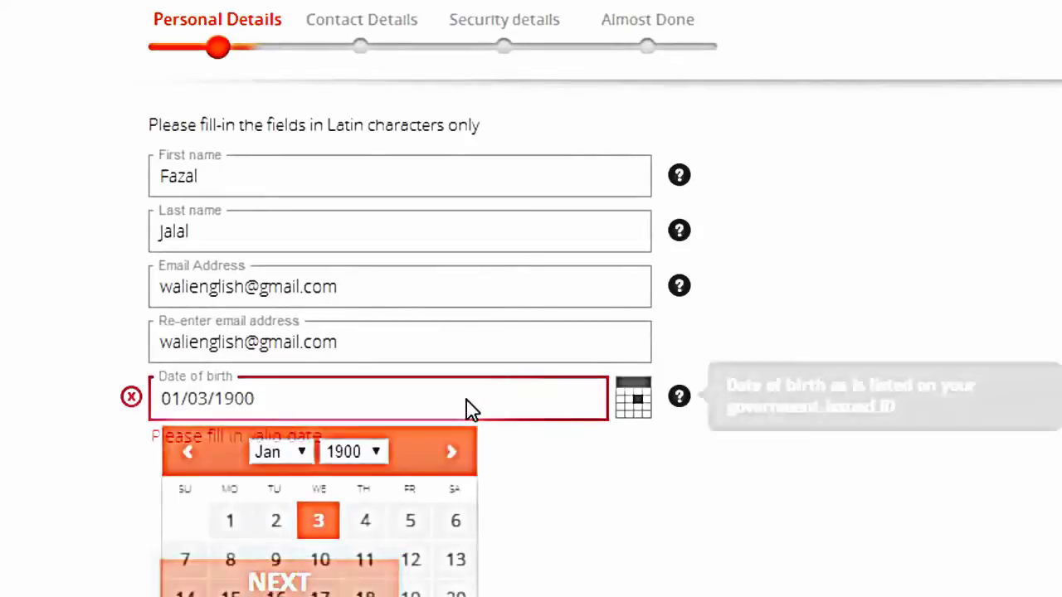
click(378, 453)
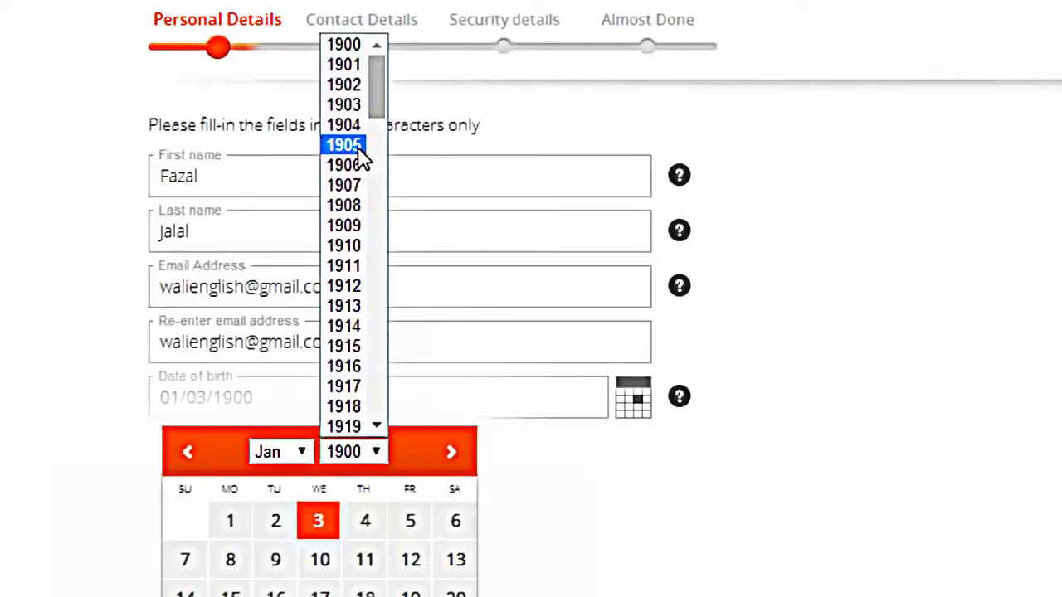
drag(374, 87, 386, 335)
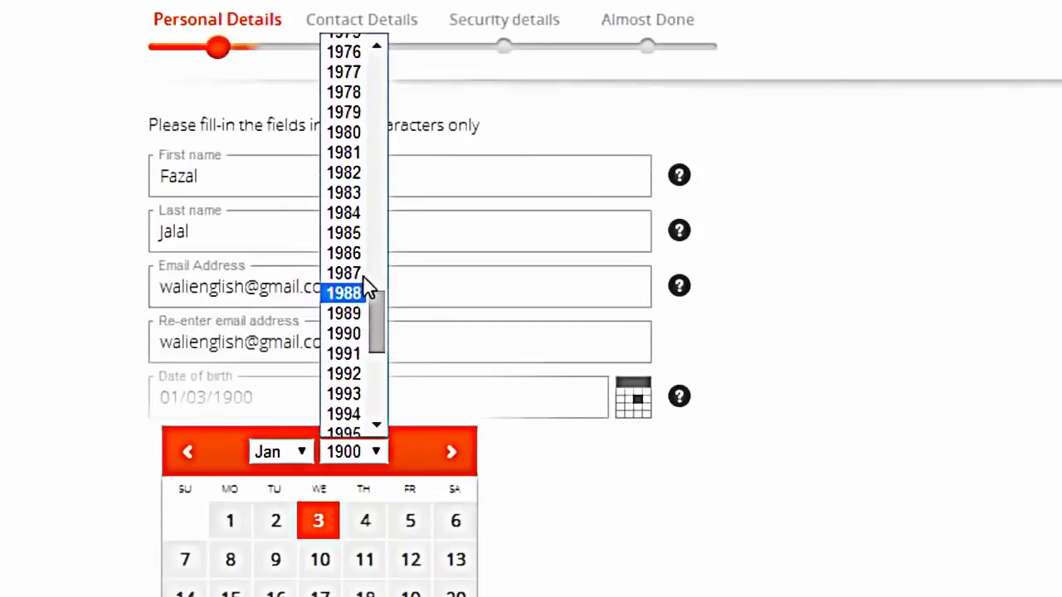
click(356, 253)
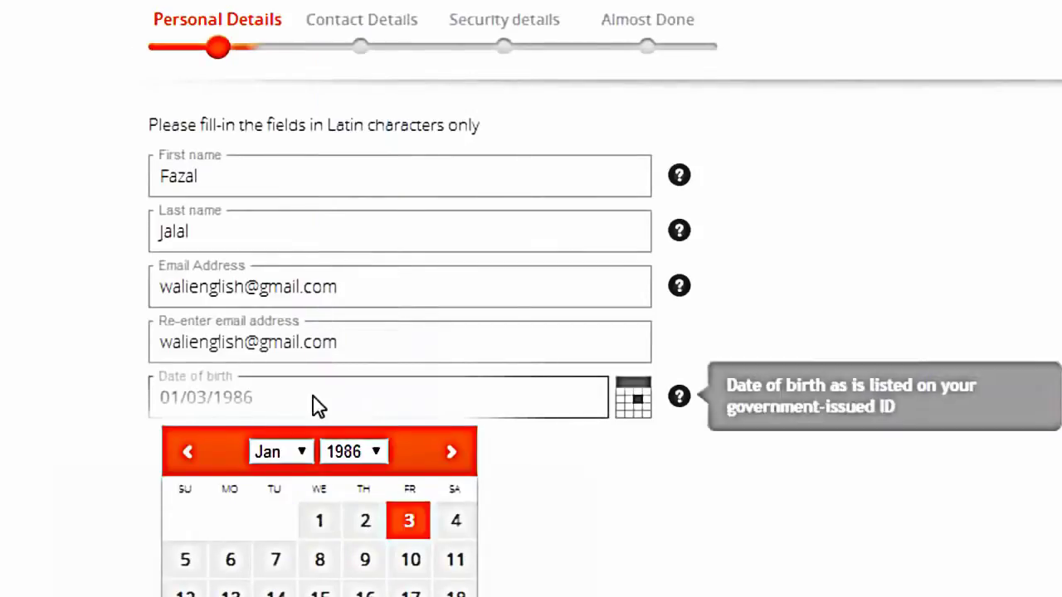
click(297, 459)
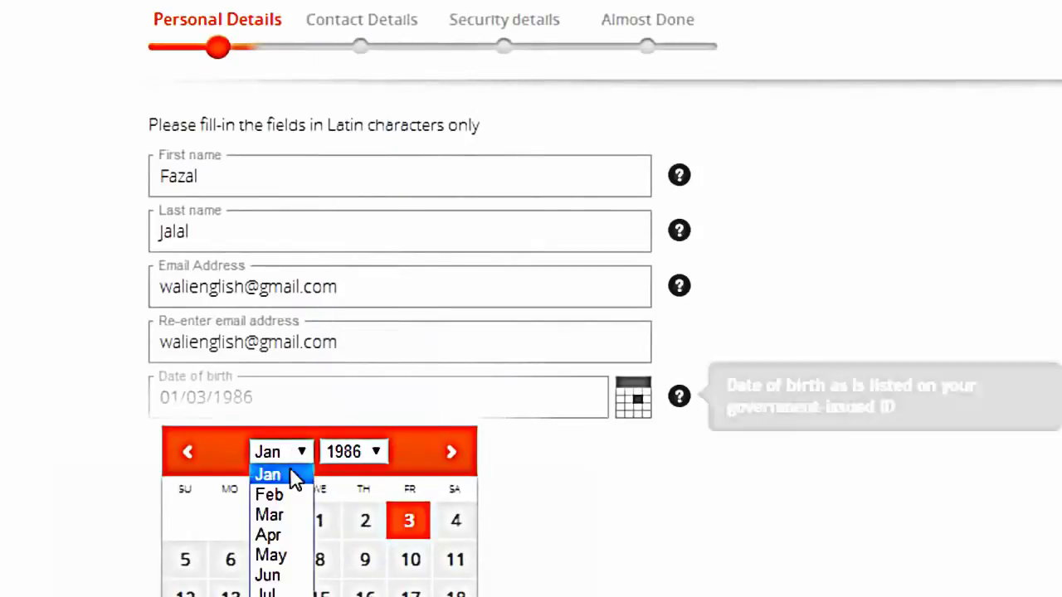
click(278, 554)
click(410, 565)
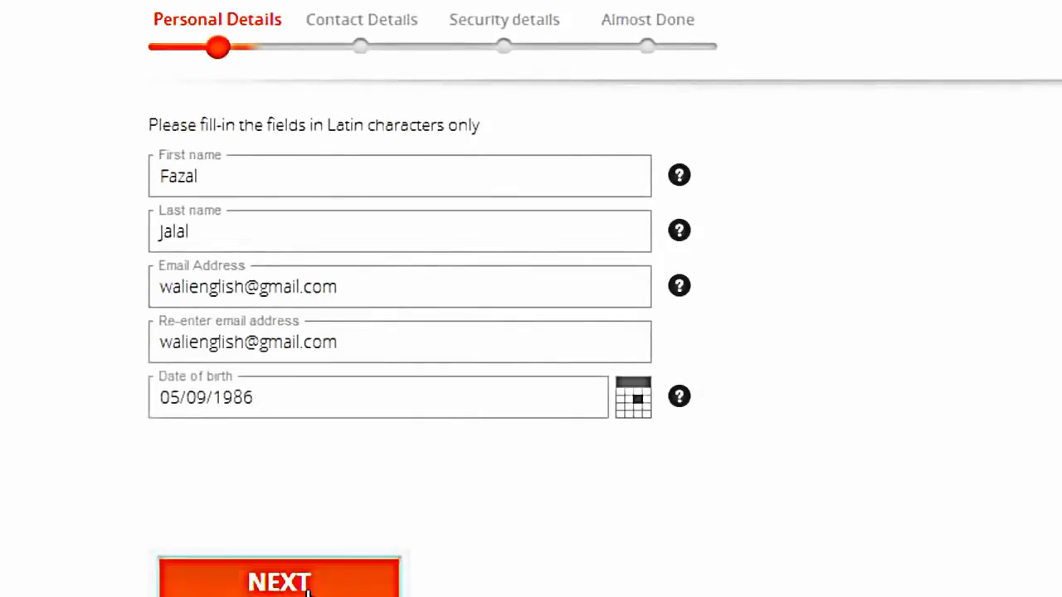
click(307, 585)
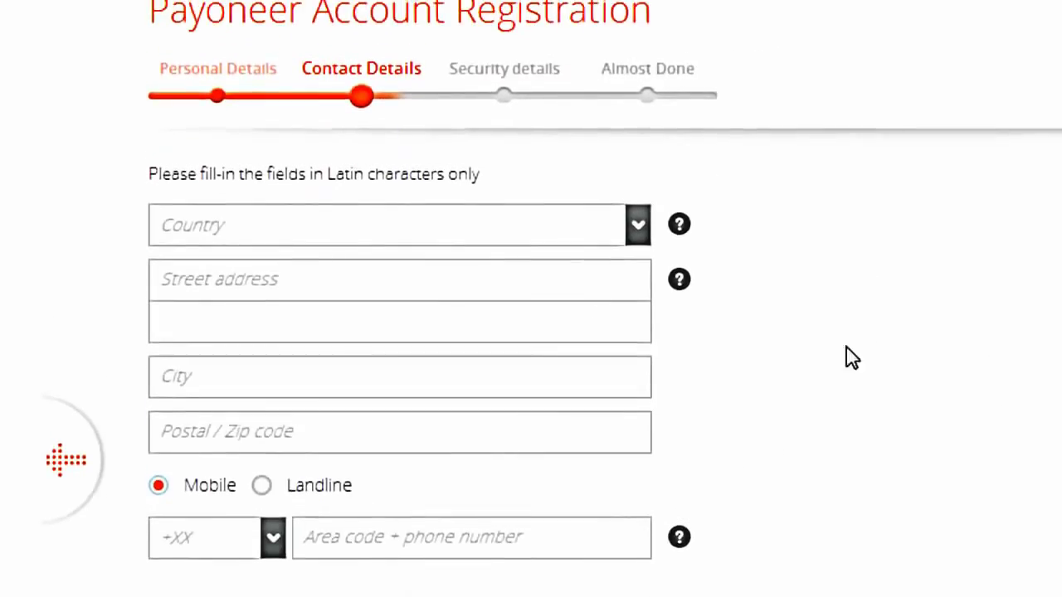
Select Pakistan as the country so the phone prefix becomes +92
click(387, 237)
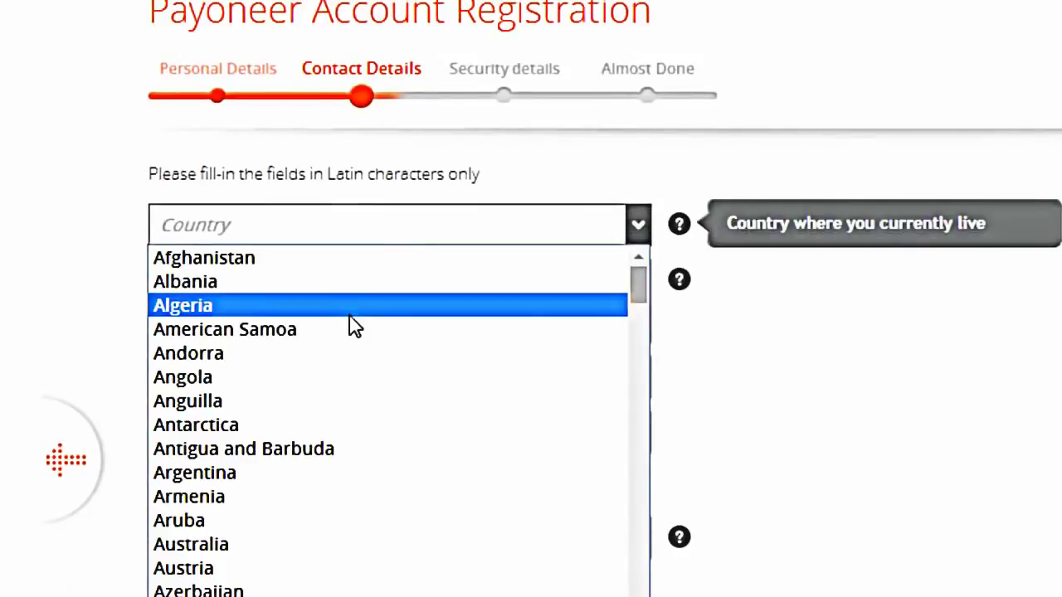
scroll(352, 328, down, 20)
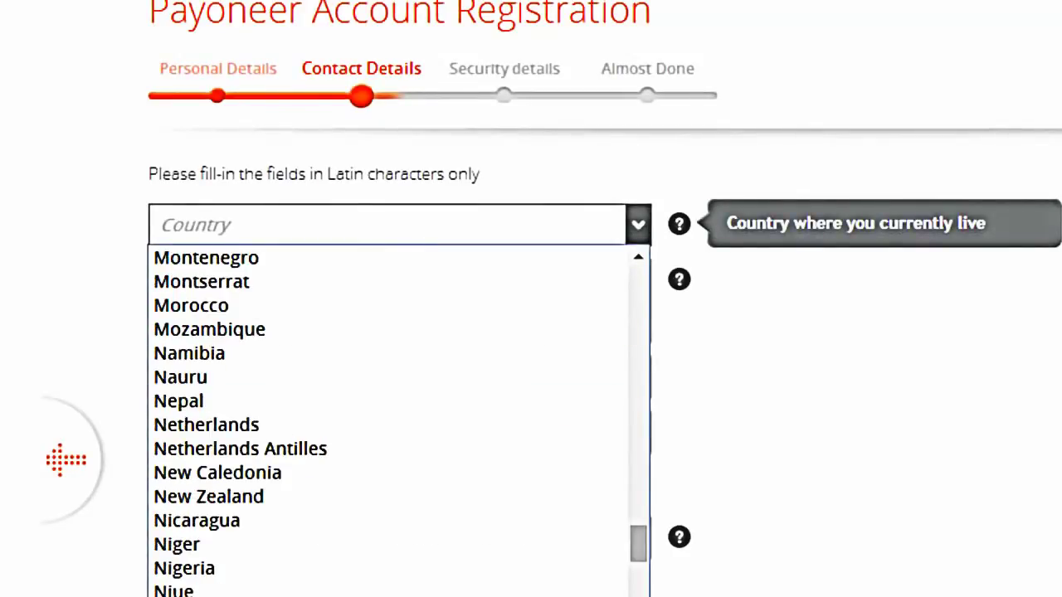
scroll(437, 350, down, 3)
click(436, 350)
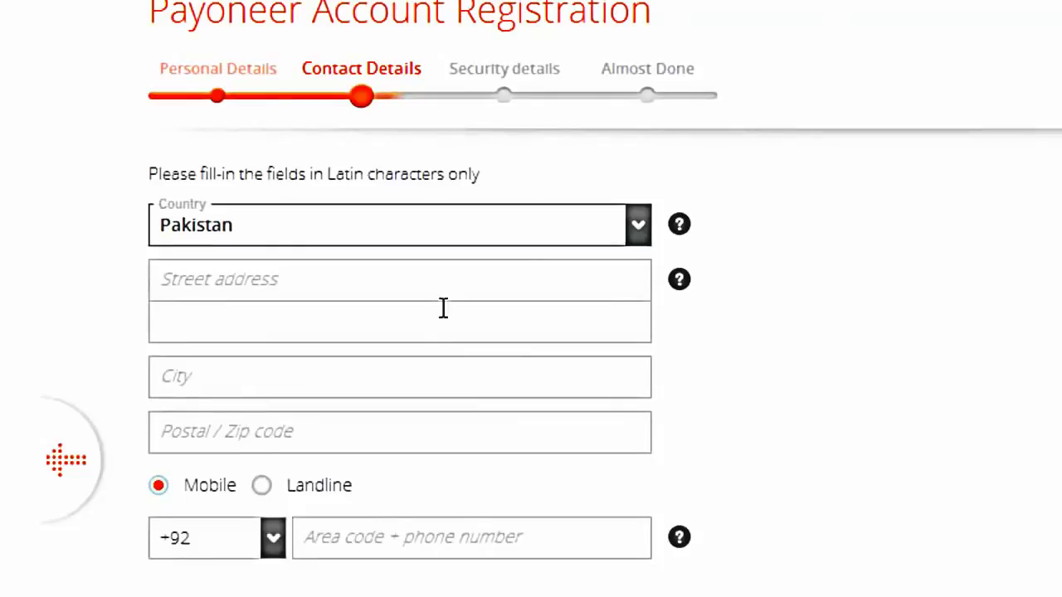
click(465, 270)
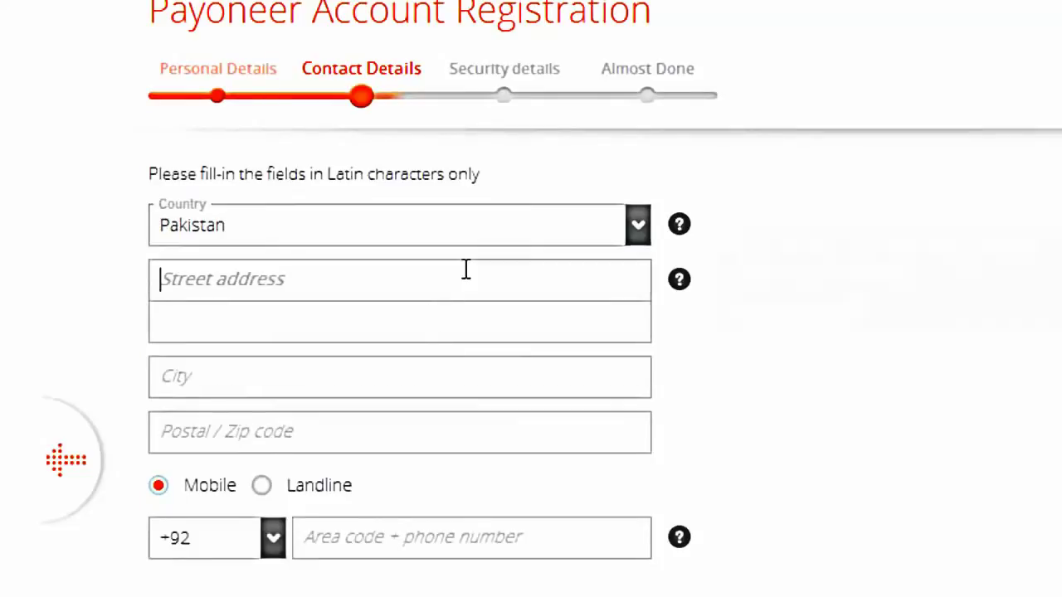
click(347, 321)
click(346, 287)
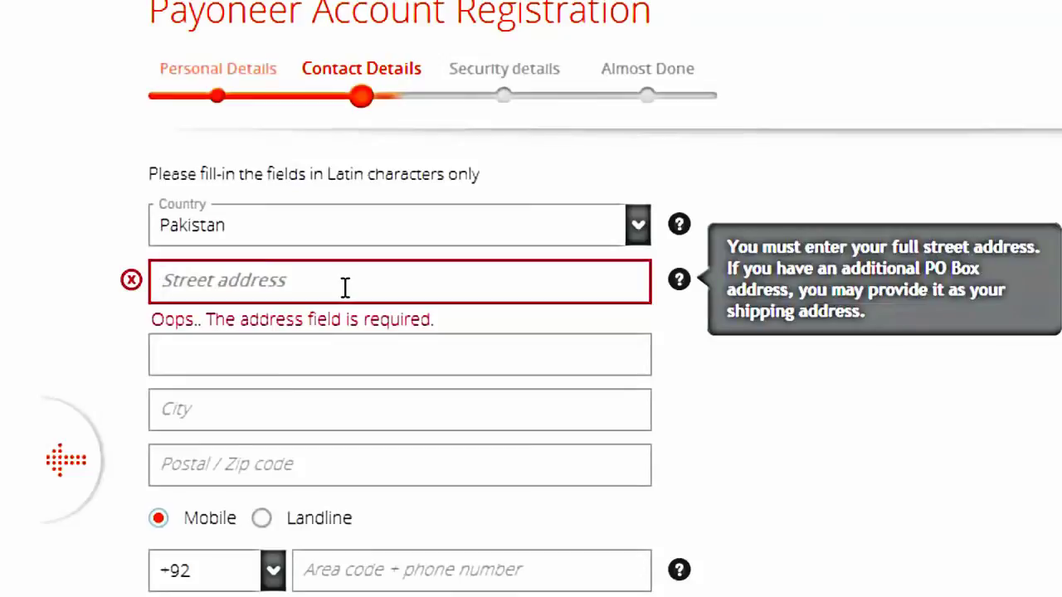
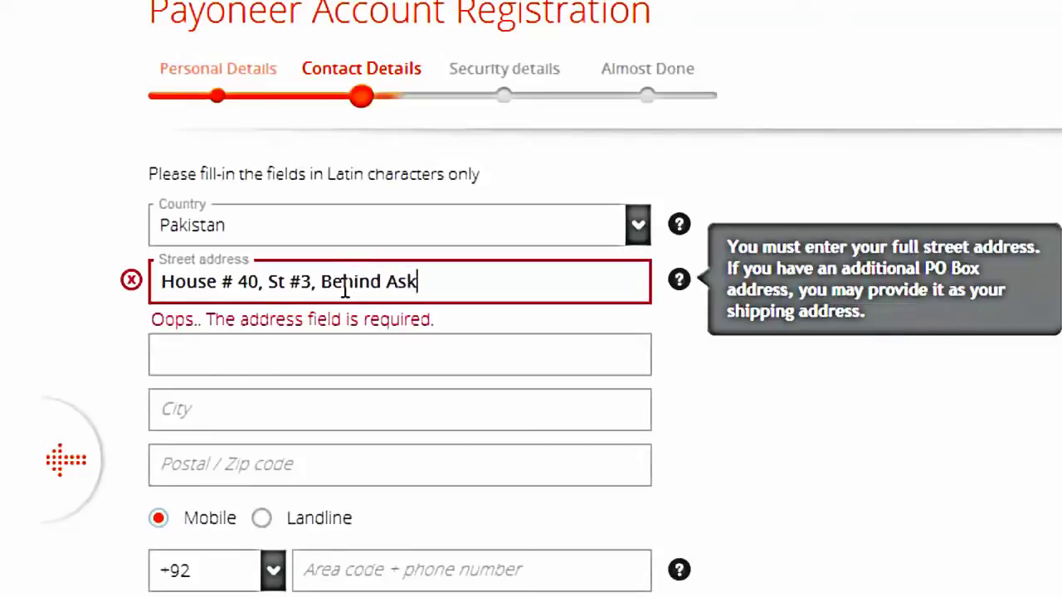
Fill in both street address lines, the city and the postal code
key(Tab)
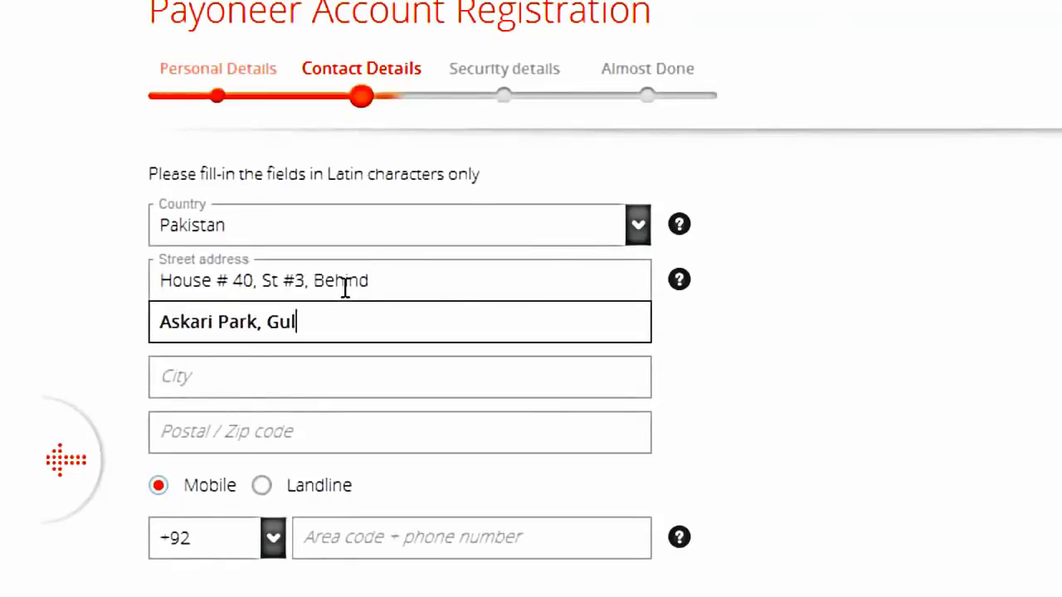
key(Tab)
key(Tab)
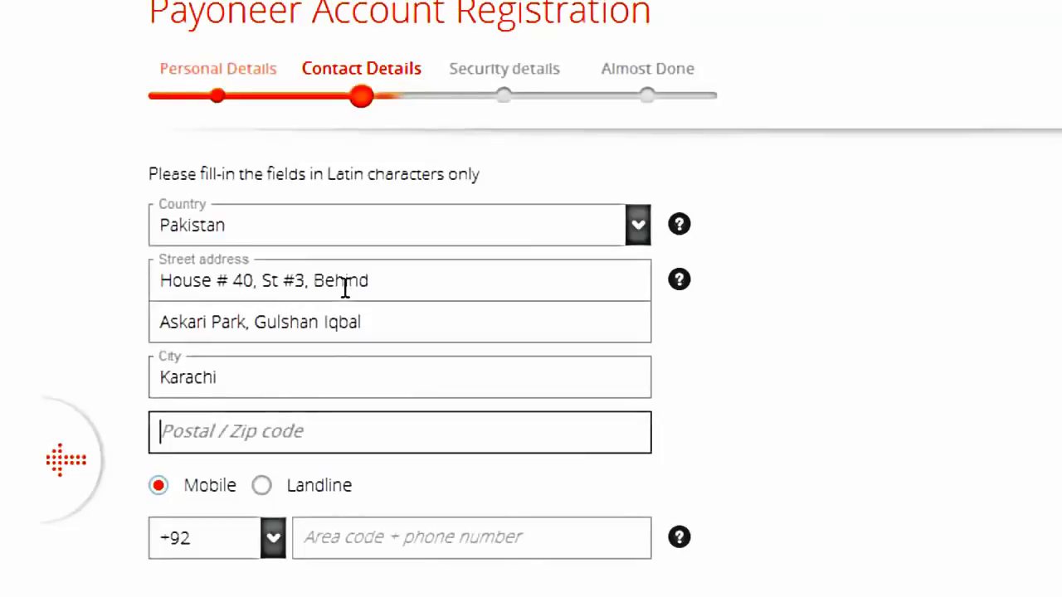
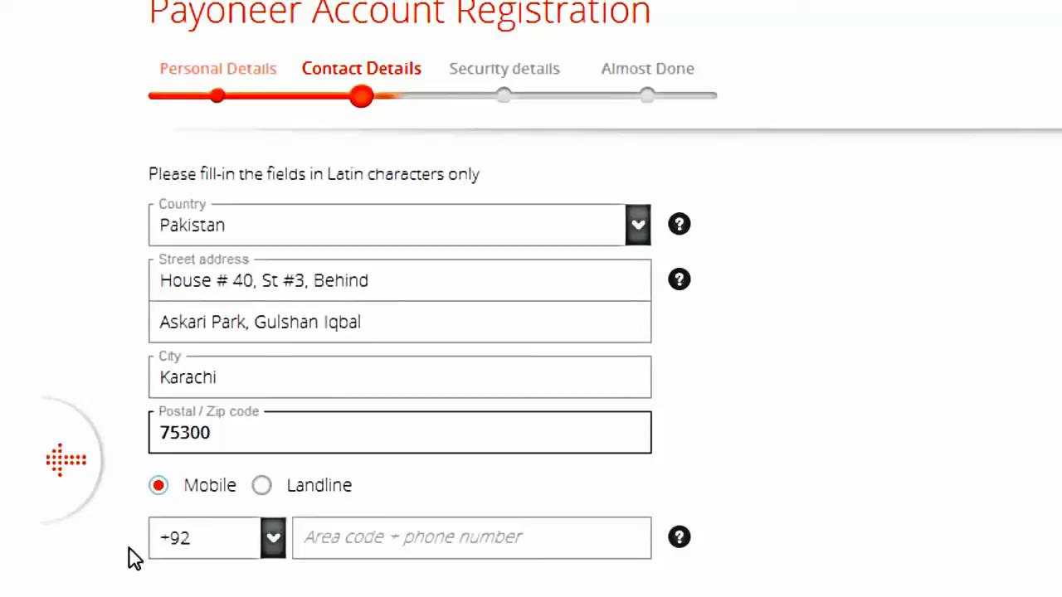
Enter the mobile phone number after the +92 prefix
click(454, 536)
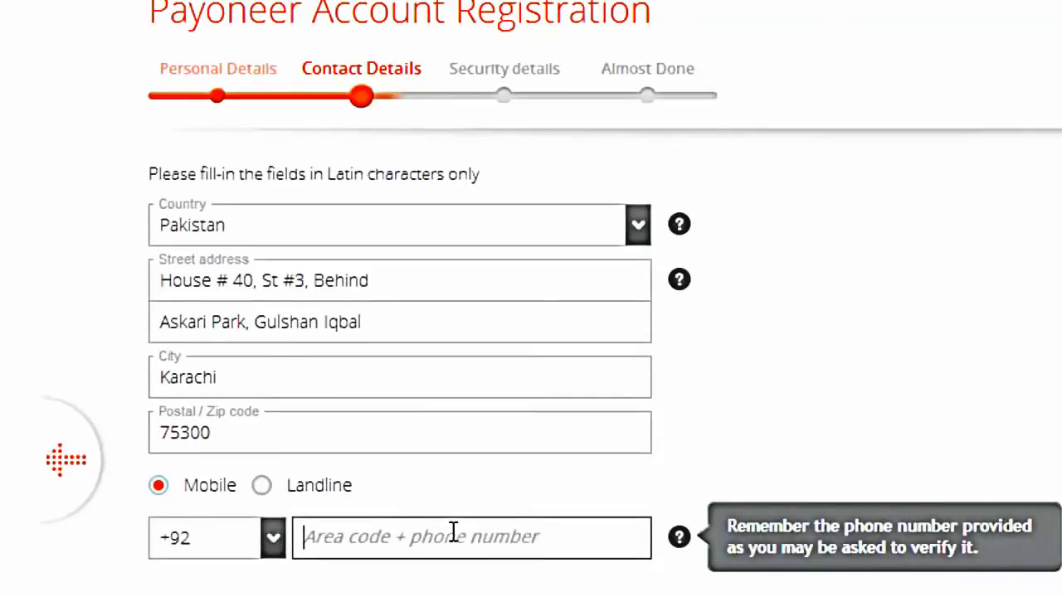
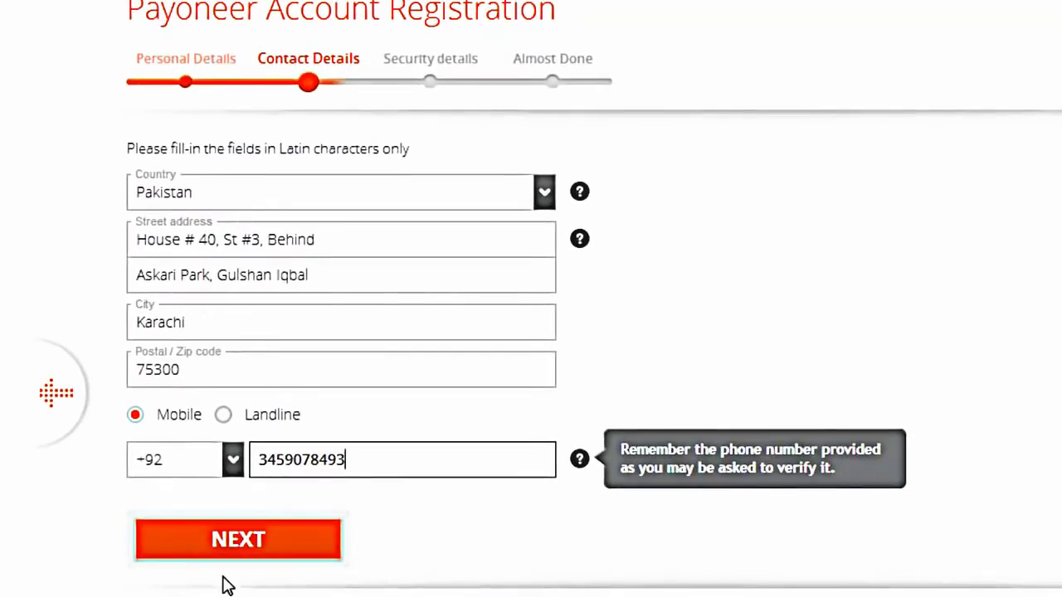
Continue to Security details and choose the first-grade-teacher security question
click(266, 531)
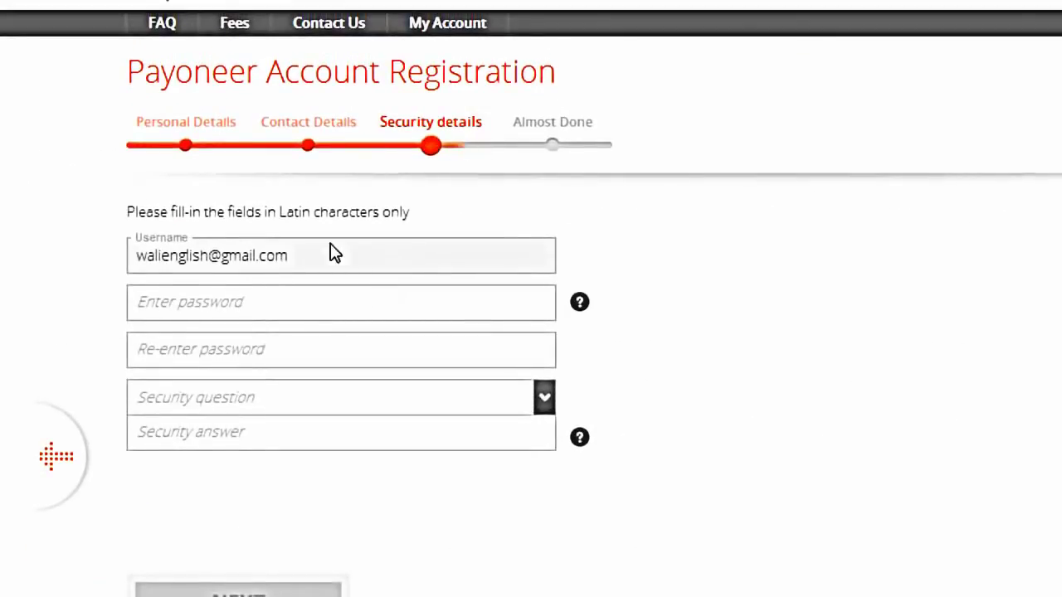
click(215, 311)
click(217, 342)
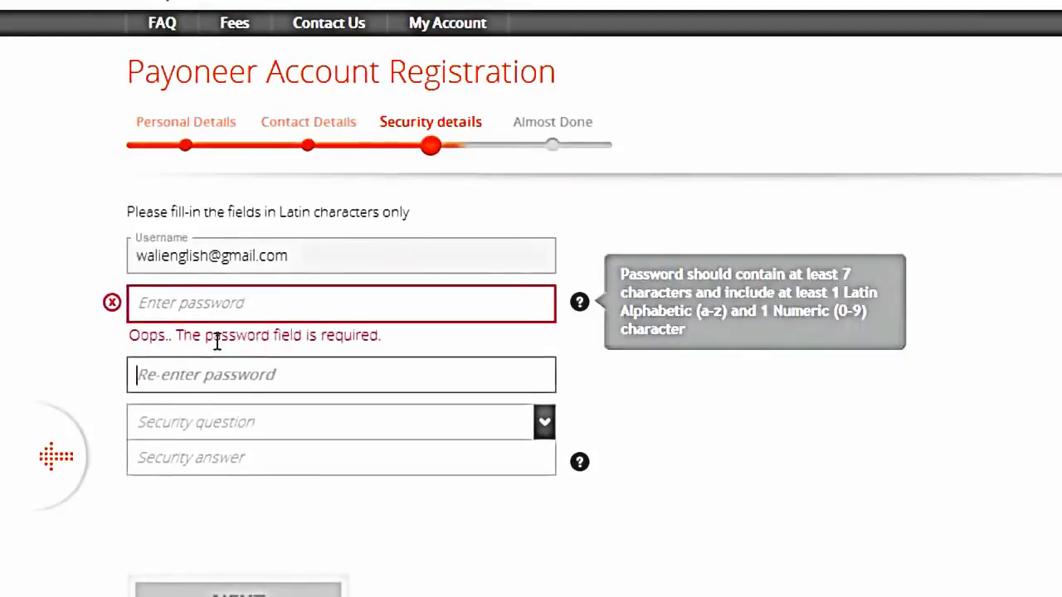
click(243, 420)
click(253, 452)
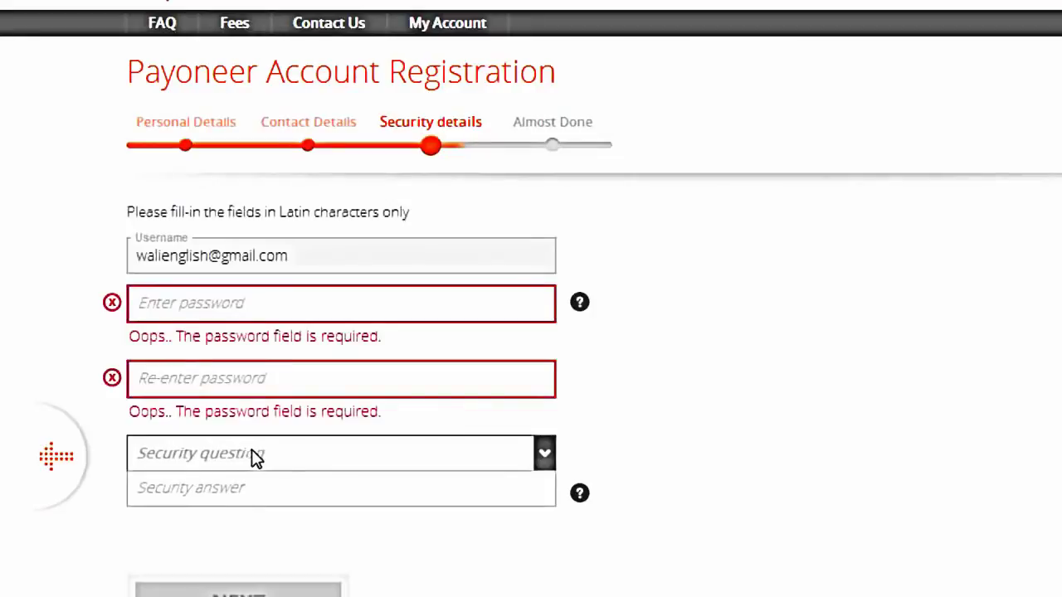
click(282, 461)
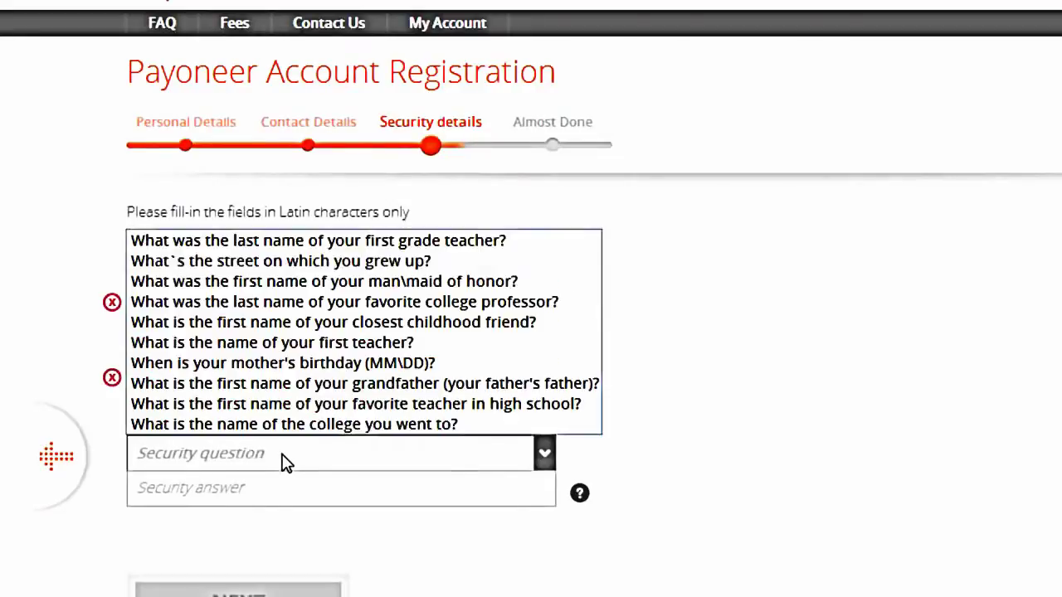
click(385, 241)
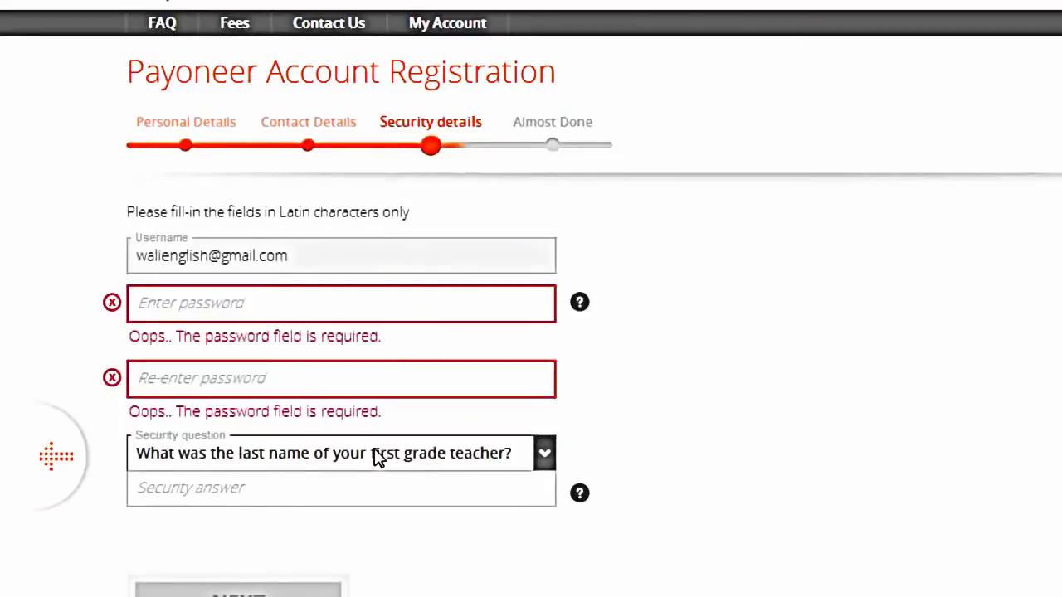
scroll(498, 440, down, 2)
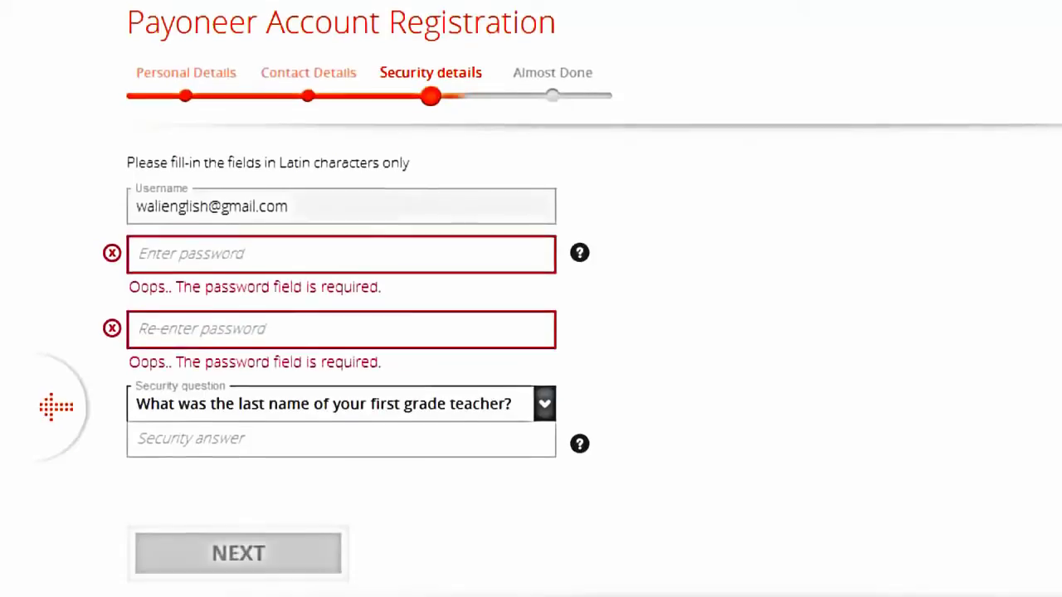
click(326, 358)
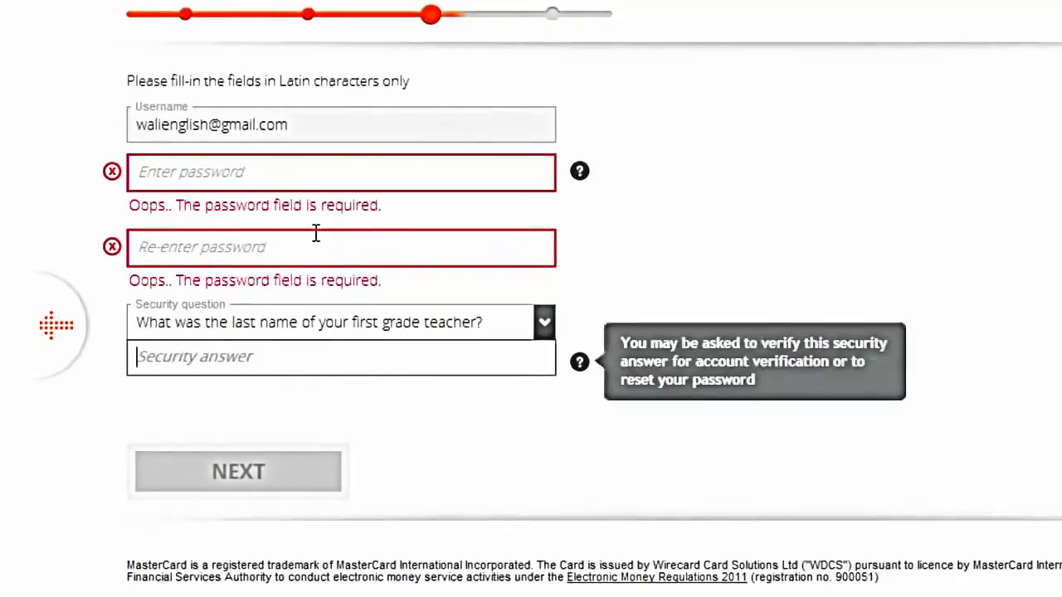
Enter and confirm the account password, then type the security answer
click(338, 174)
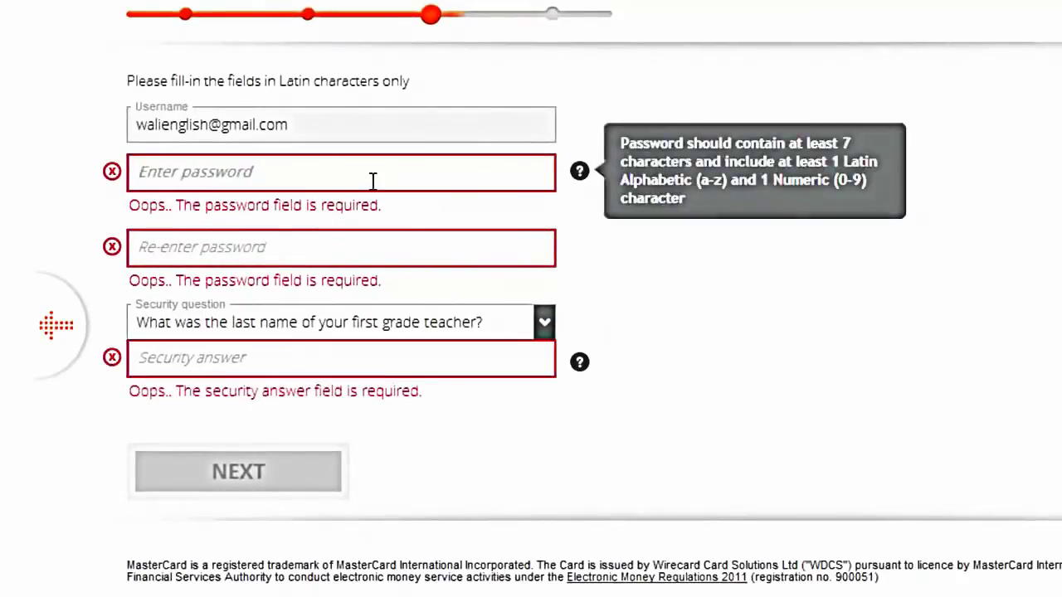
text(••••)
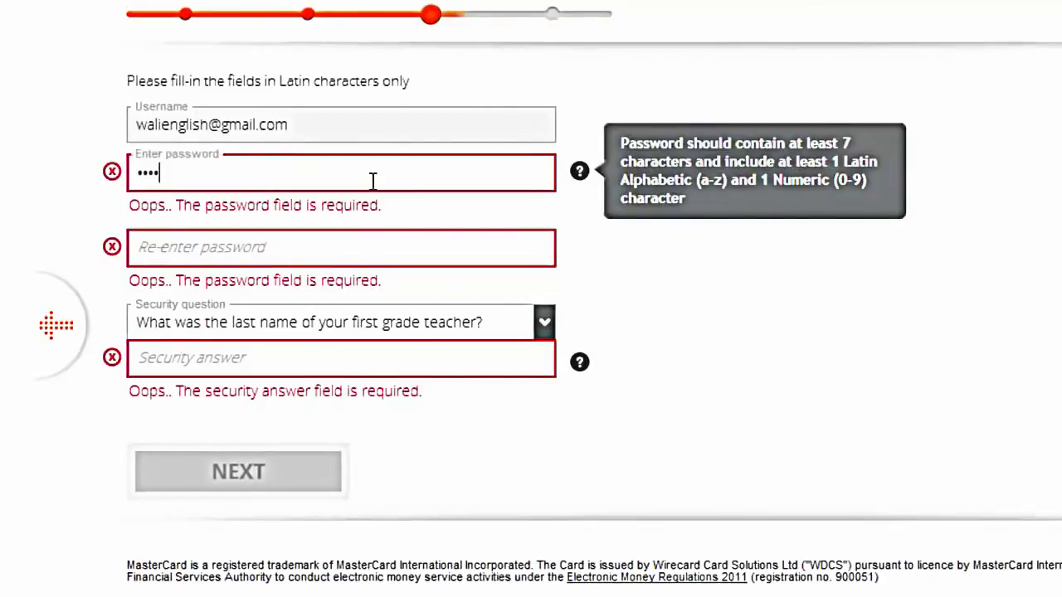
key(Tab)
text(••••)
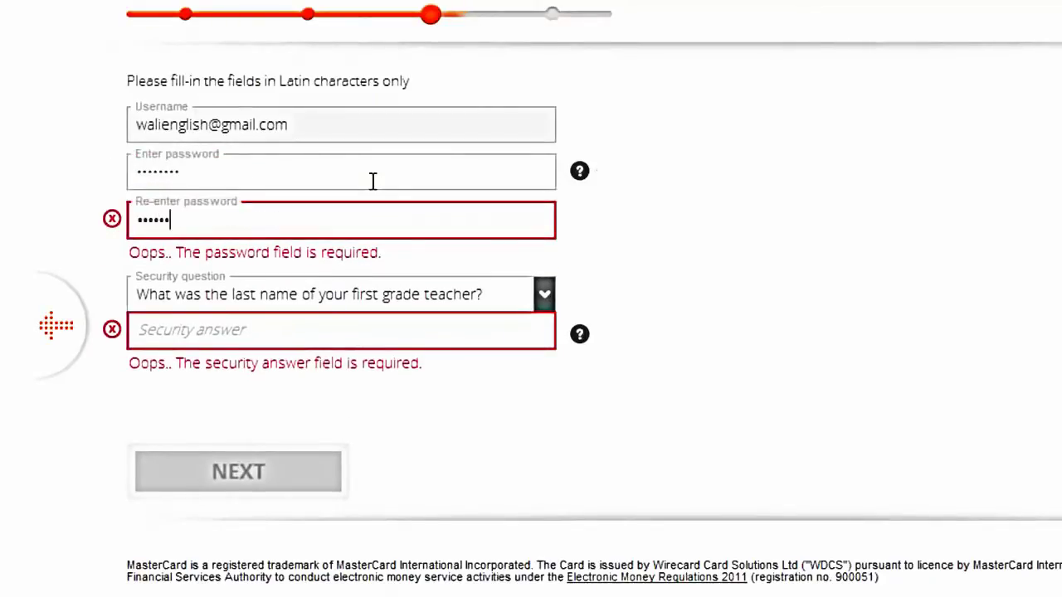
key(Tab)
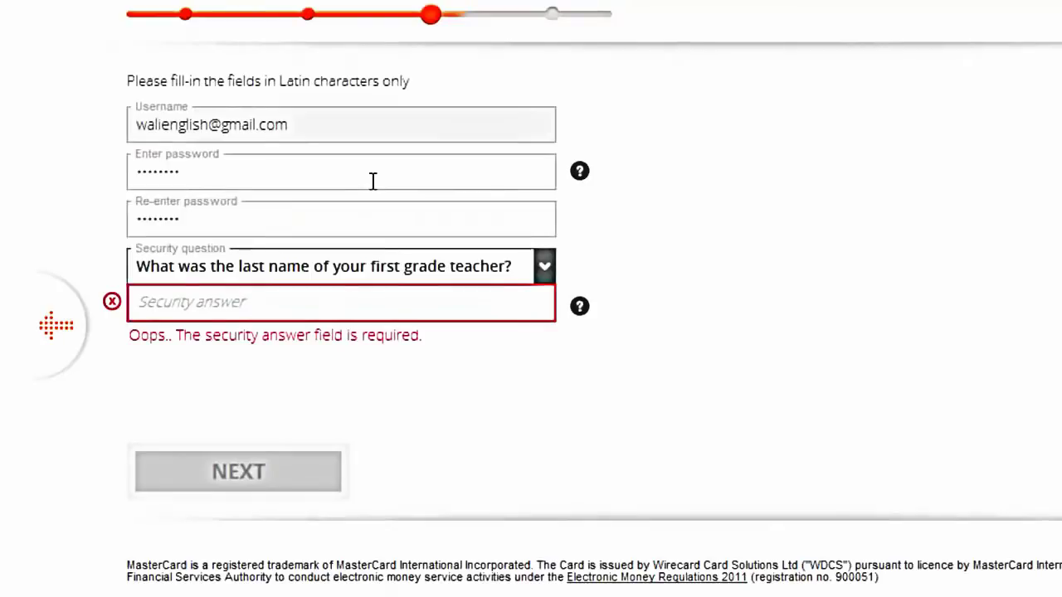
click(359, 302)
text(am)
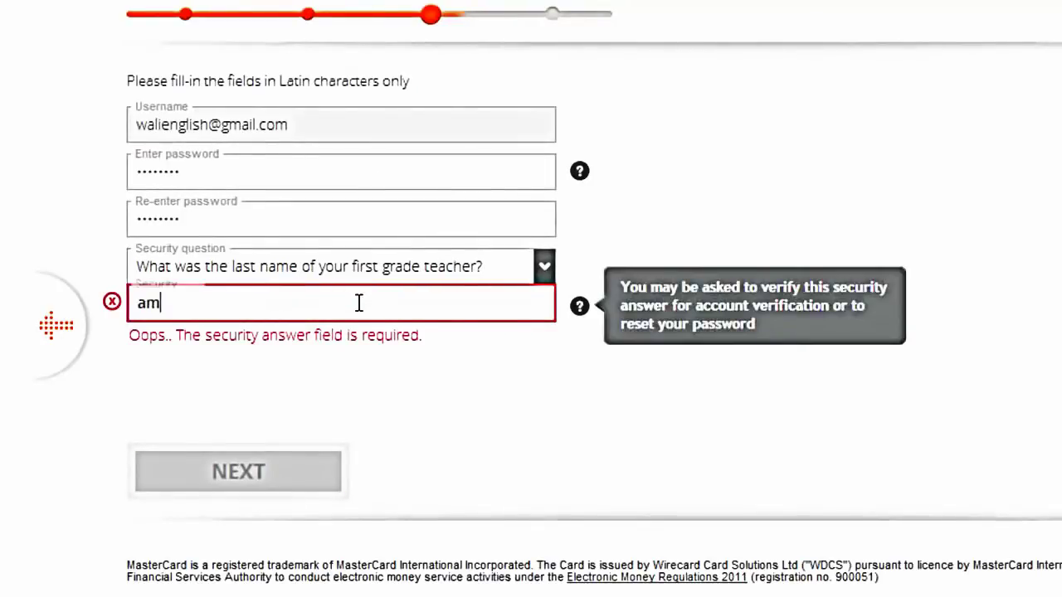
text(irkhan)
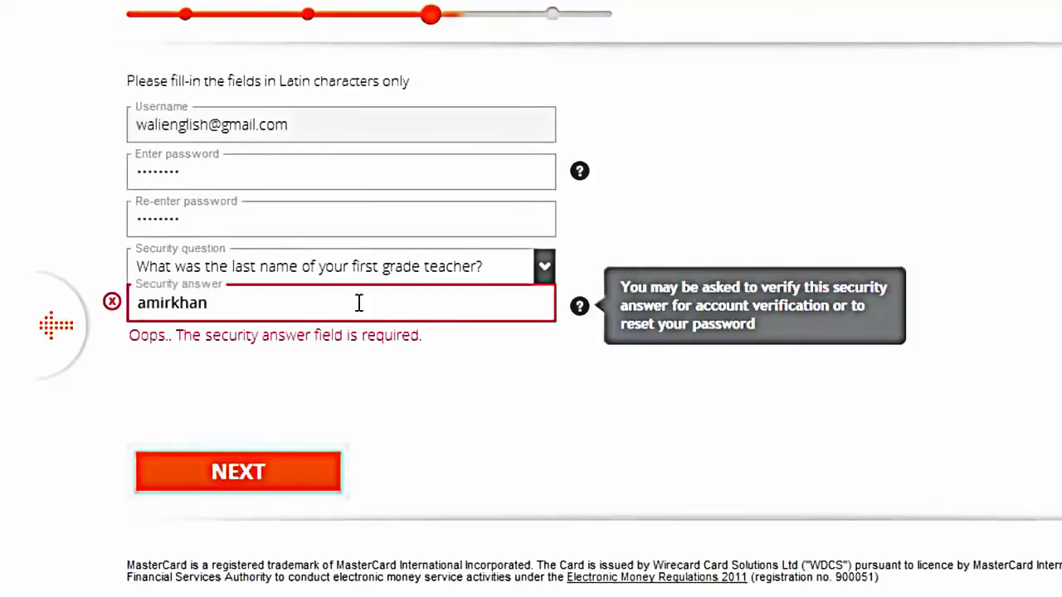
click(274, 471)
Submit the security details and select the password rejected as invalid
click(274, 471)
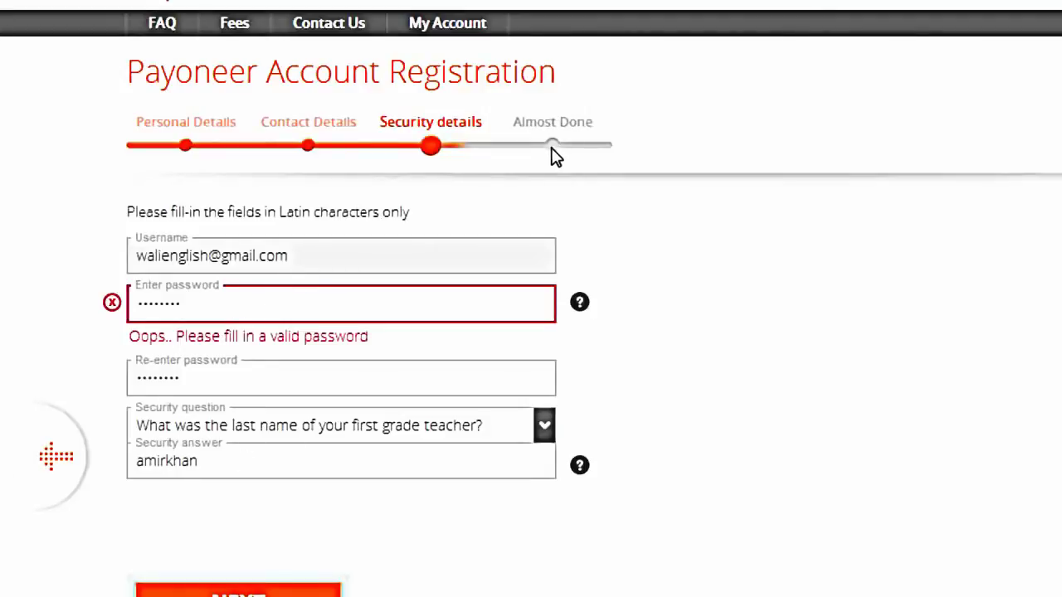
double_click(267, 304)
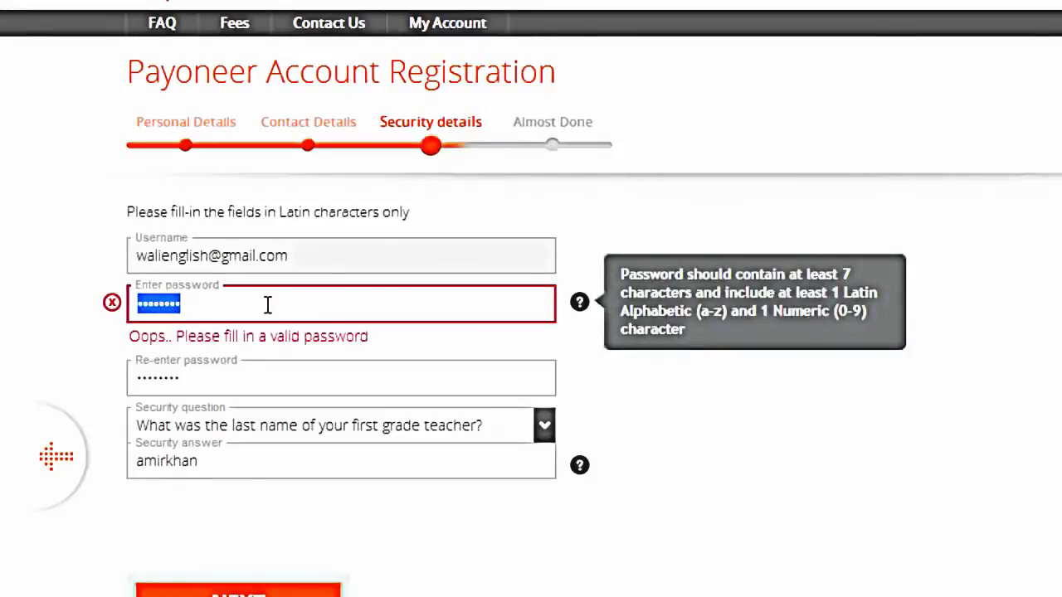